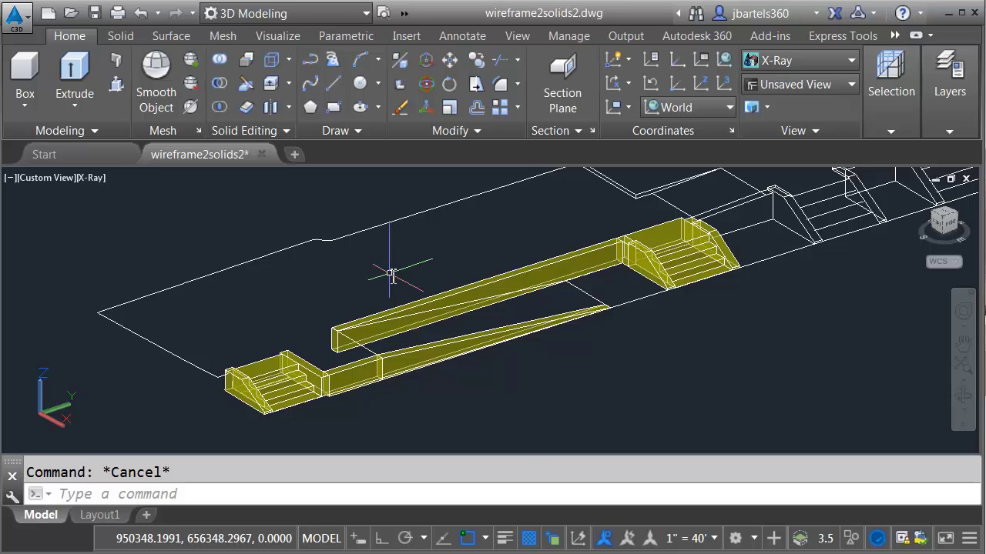
- Inspect the selected object's colour setting in the Properties palette
key("ctrl+1")
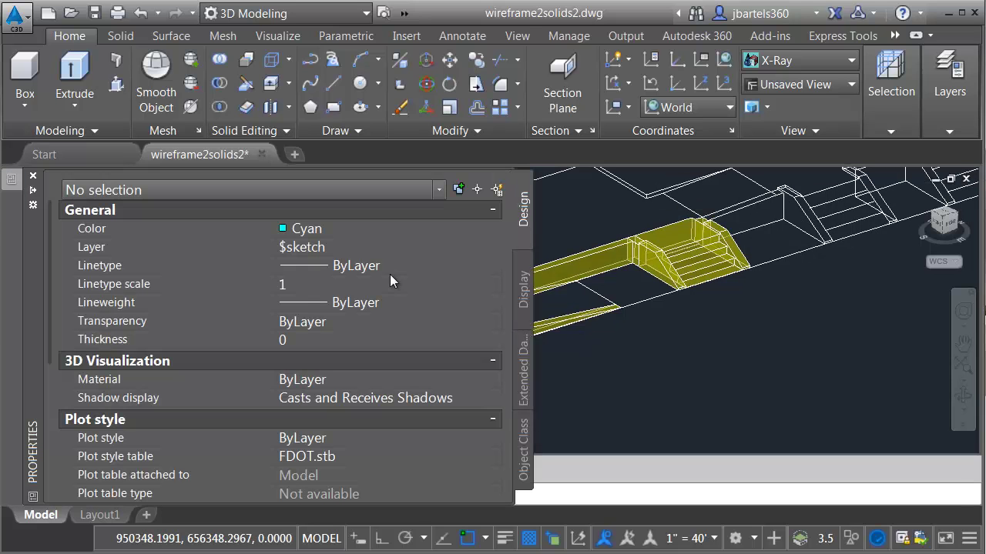
left_click(339, 227)
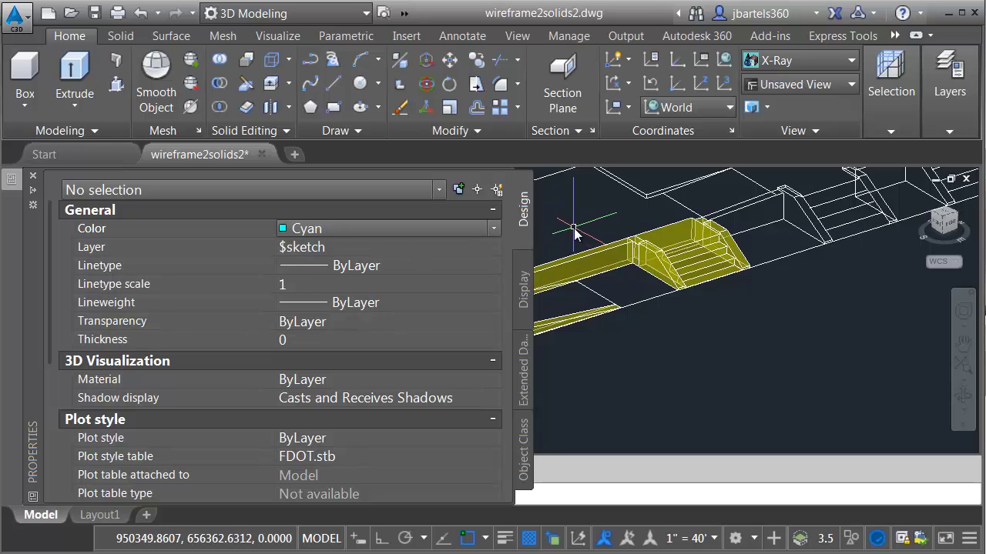
key("ctrl+1")
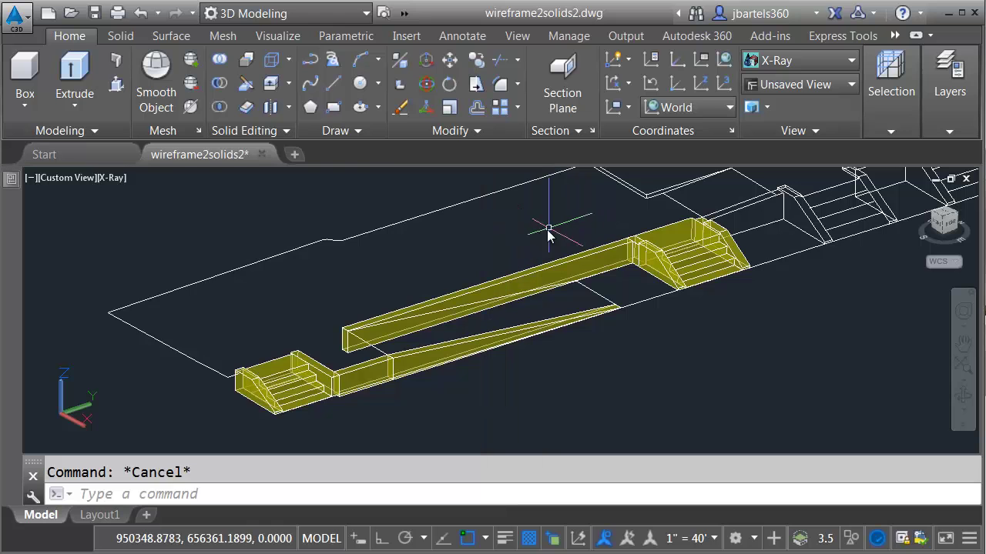
- Start a 3D polyline at the stair corner and add vertices at the first outline corners
left_click(331, 58)
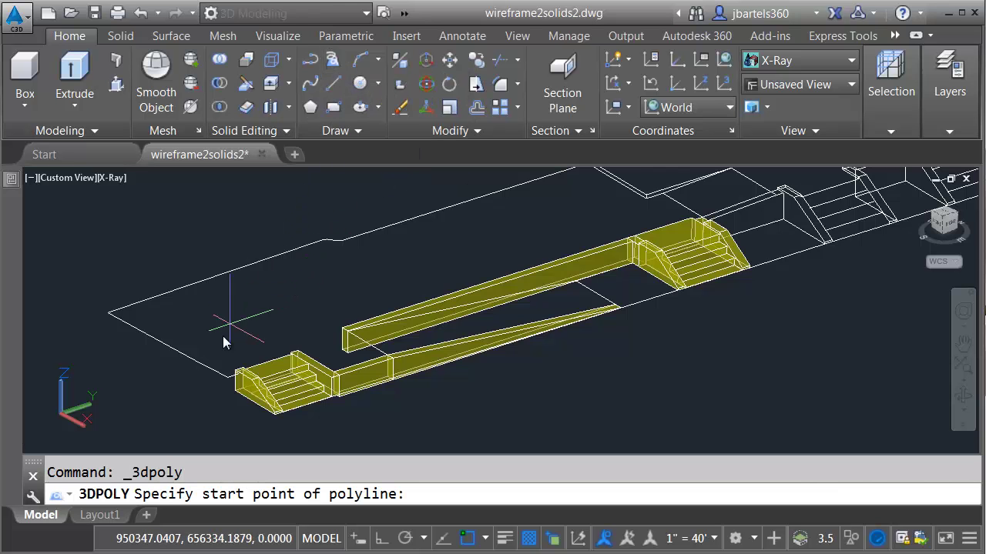
scroll(212, 385, "up", 4)
middle_click_drag(218, 385, 310, 374)
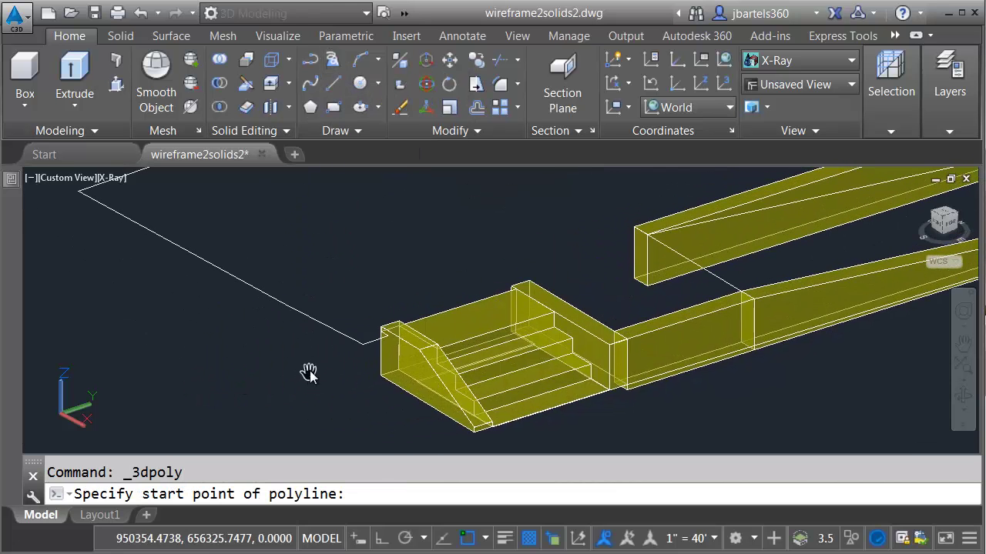
left_click(362, 344)
middle_click_drag(268, 352, 334, 357)
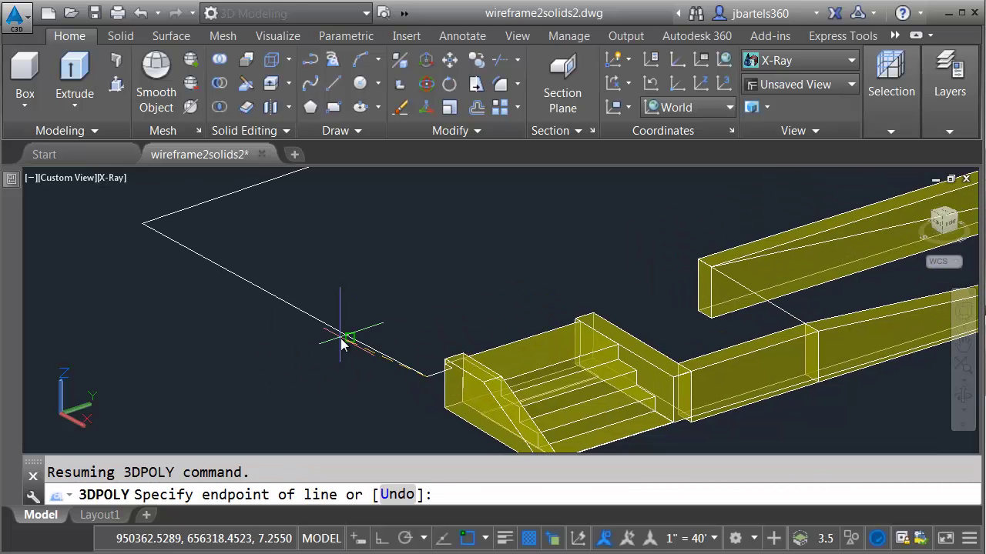
left_click(143, 223)
middle_click_drag(300, 256, 285, 297)
left_click(524, 205)
middle_click_drag(488, 264, 398, 293)
left_click(400, 288)
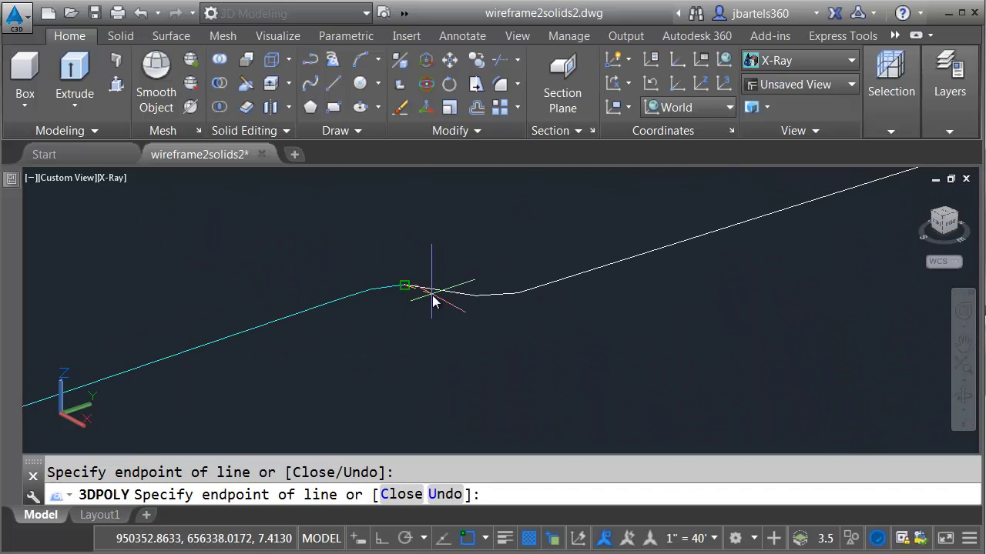
left_click(475, 295)
- Continue the 3D polyline through the box corners and outline endpoints
middle_click_drag(660, 295, 331, 374)
middle_click_drag(495, 321, 265, 341)
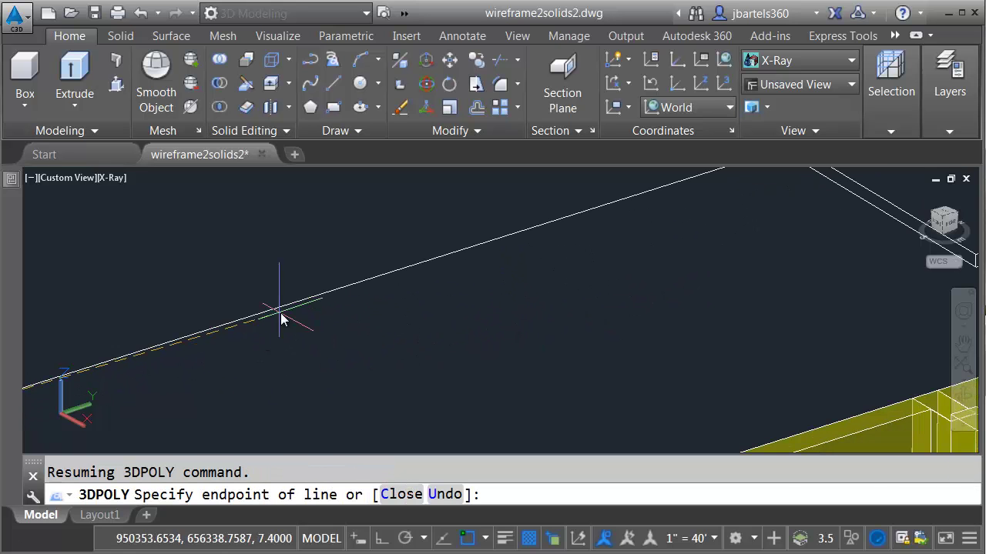
mouse_move(477, 267)
middle_mouse_down()
mouse_move(405, 310)
mouse_move(493, 264)
middle_mouse_up()
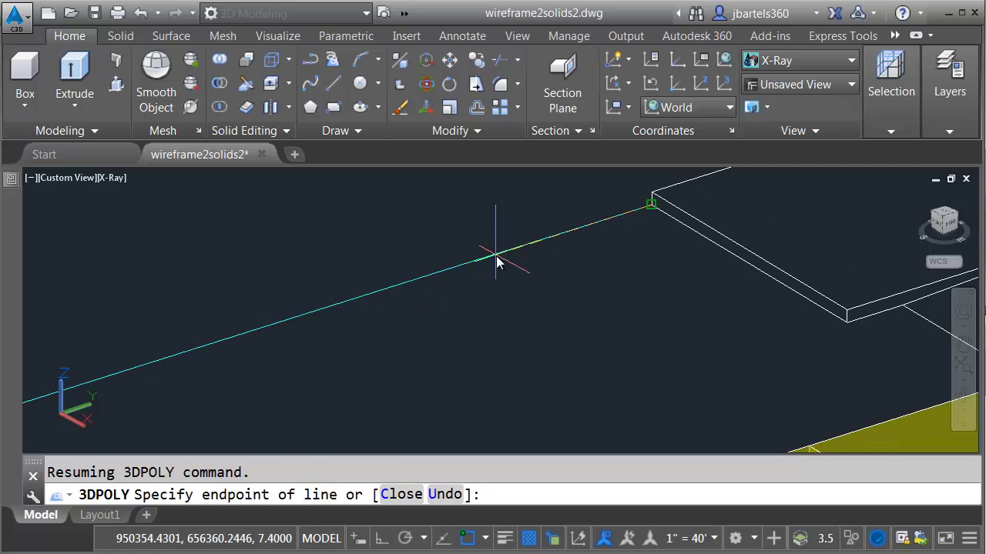
left_click(495, 261)
middle_click_drag(622, 278, 256, 266)
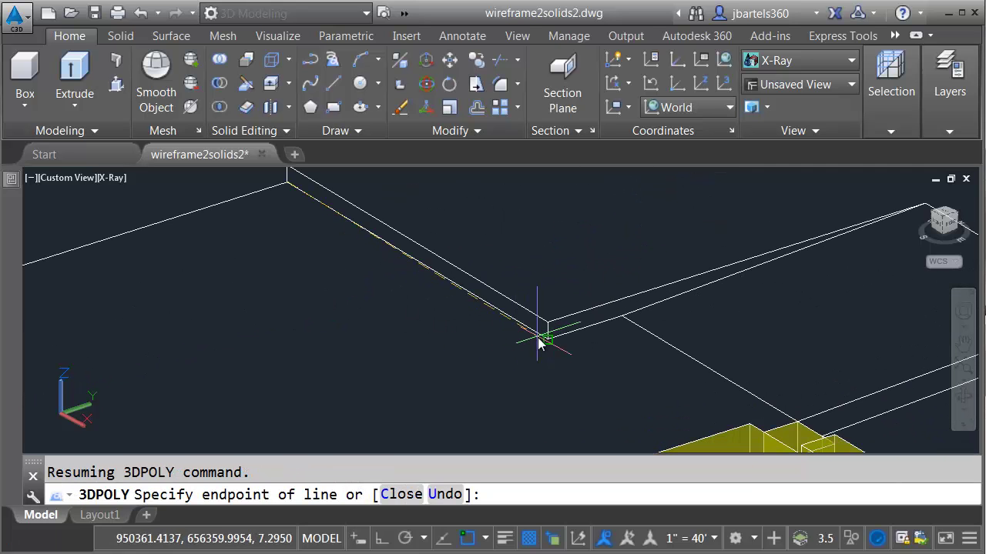
left_click(546, 336)
middle_click_drag(366, 398, 478, 398, "shift")
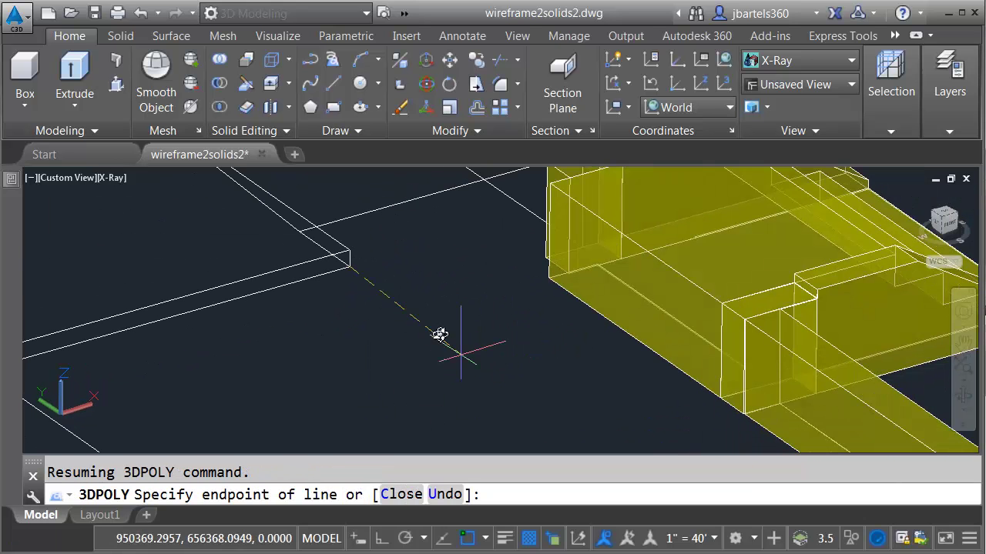
left_click(348, 257)
middle_click_drag(374, 269, 561, 447)
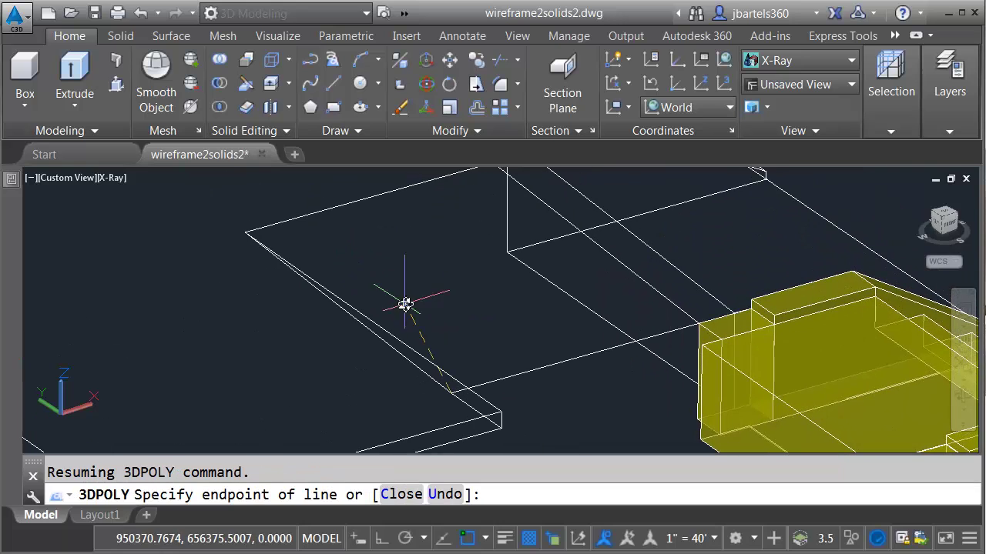
left_click(258, 235)
middle_click_drag(409, 251, 319, 303)
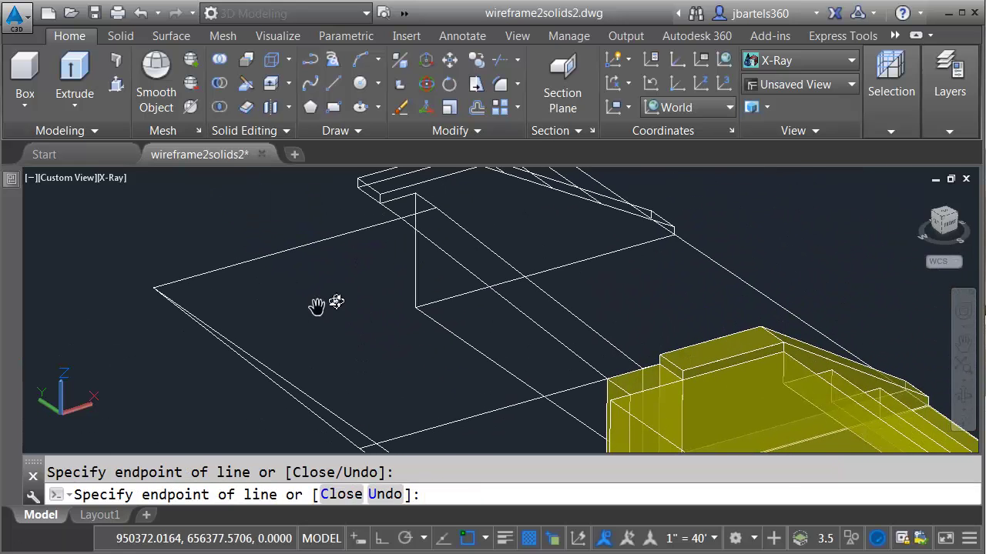
left_click(407, 227)
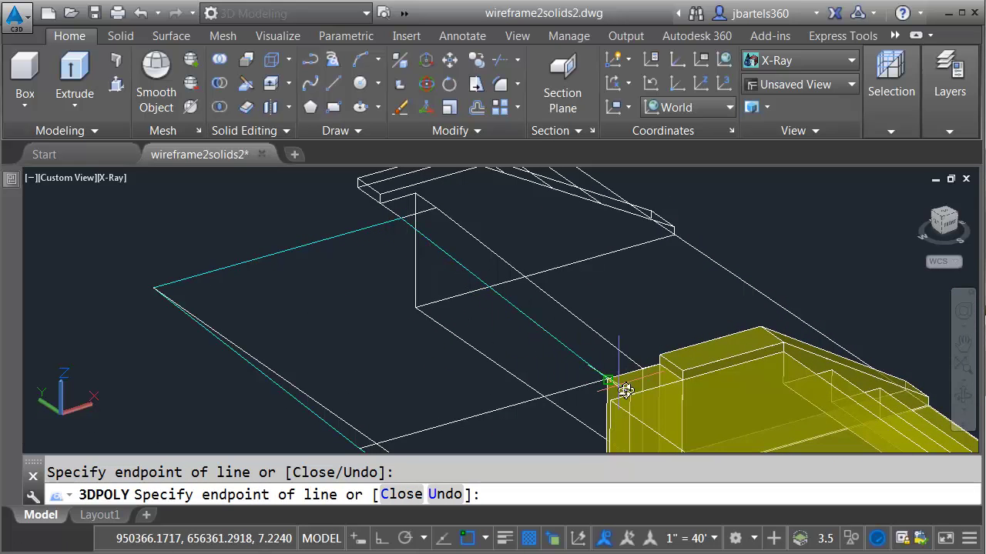
- Extend the 3D polyline around the yellow solid's corners, from the bar end onward
middle_click_drag(618, 409, 347, 276)
middle_click_drag(512, 418, 326, 318)
middle_click_drag(391, 370, 255, 248)
scroll(546, 409, "up", 3)
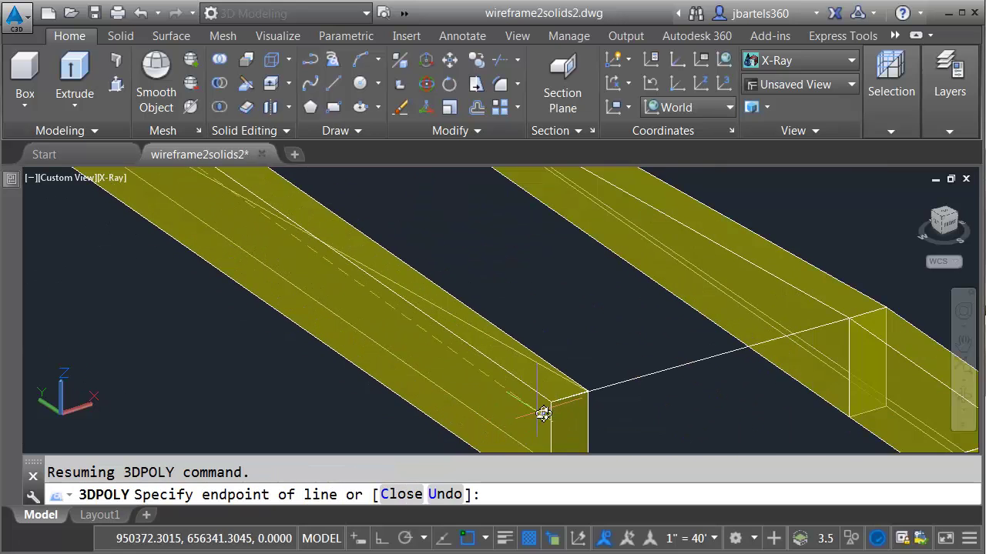
left_click(587, 394)
middle_click_drag(590, 399, 532, 367, "shift")
mouse_move(681, 378)
middle_mouse_down()
mouse_move(226, 288)
mouse_move(557, 379)
mouse_move(562, 339)
middle_mouse_up()
left_click(557, 324)
middle_click_drag(673, 341, 731, 287, "shift")
left_click(731, 286)
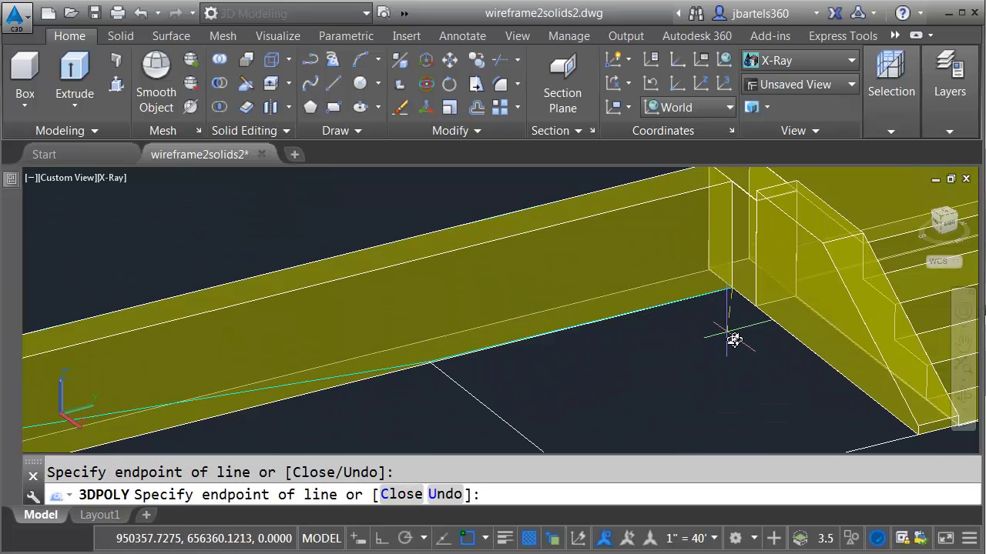
middle_click_drag(902, 433, 577, 346)
scroll(569, 336, "up", 2)
left_click(542, 311)
- Add the beam corner and junction vertices and close the 3D polyline
middle_click_drag(542, 311, 611, 286, "shift")
scroll(586, 289, "down", 3)
middle_click_drag(285, 355, 546, 286, "shift")
scroll(307, 340, "up", 2)
left_click(302, 338)
middle_click_drag(297, 358, 385, 379)
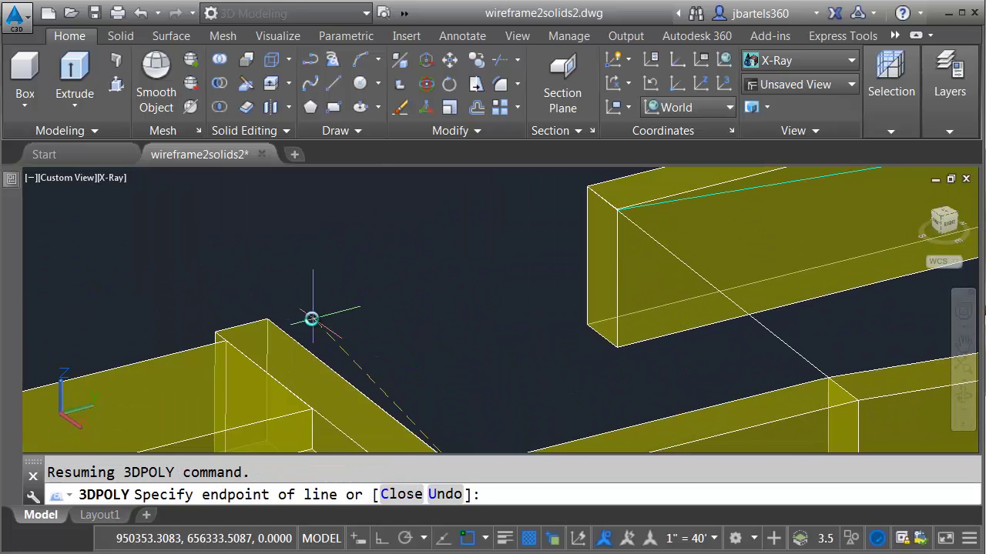
left_click(266, 320)
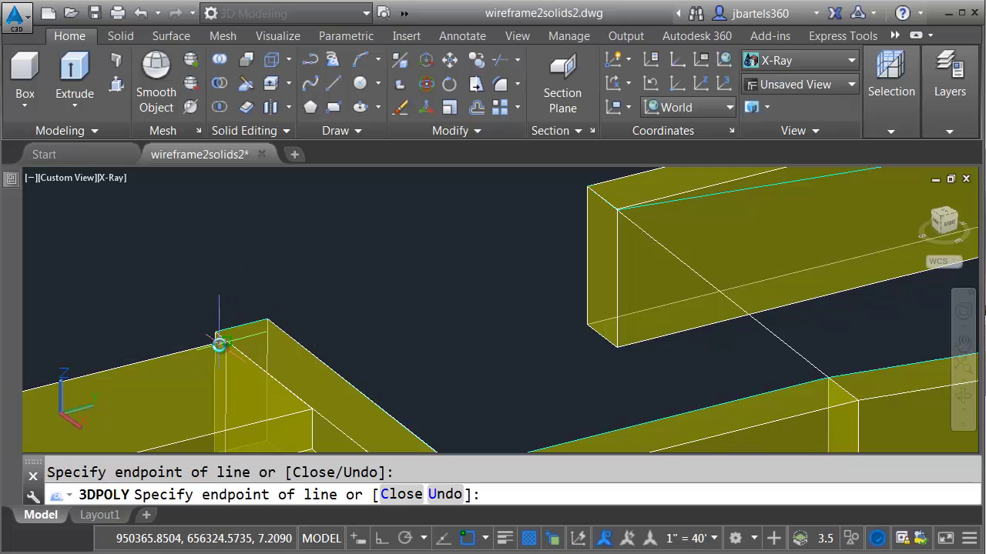
middle_click_drag(205, 350, 334, 348, "shift")
scroll(308, 354, "up", 3)
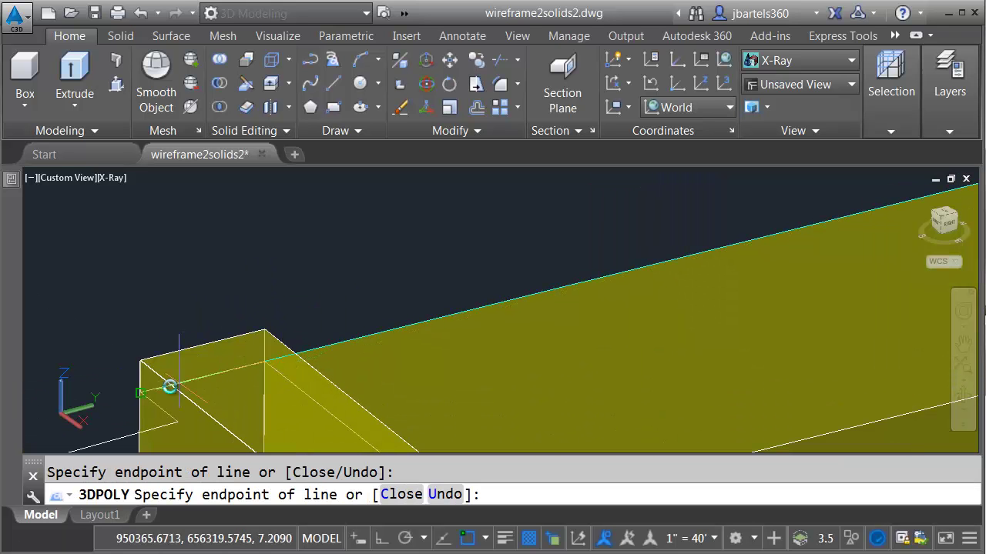
middle_click_drag(213, 341, 513, 259)
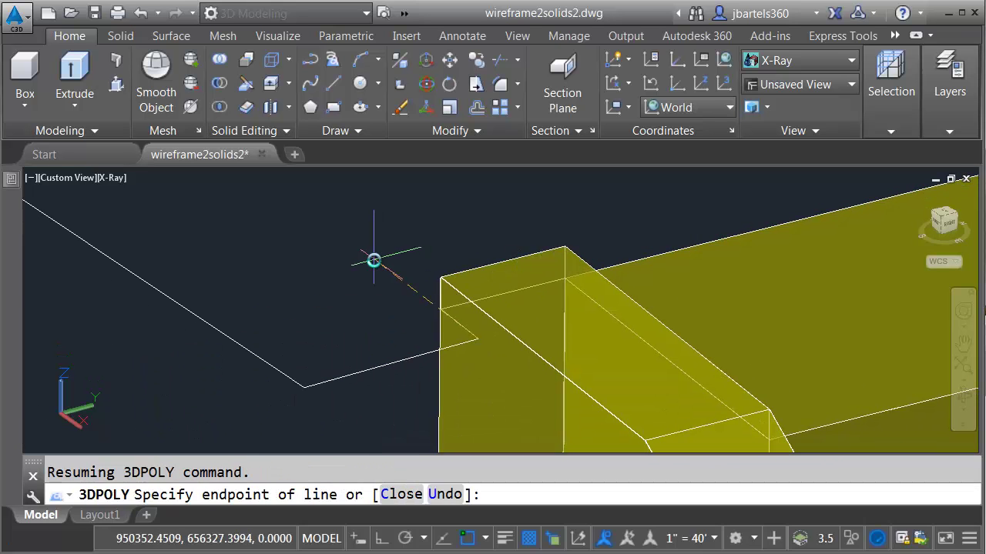
key("Return")
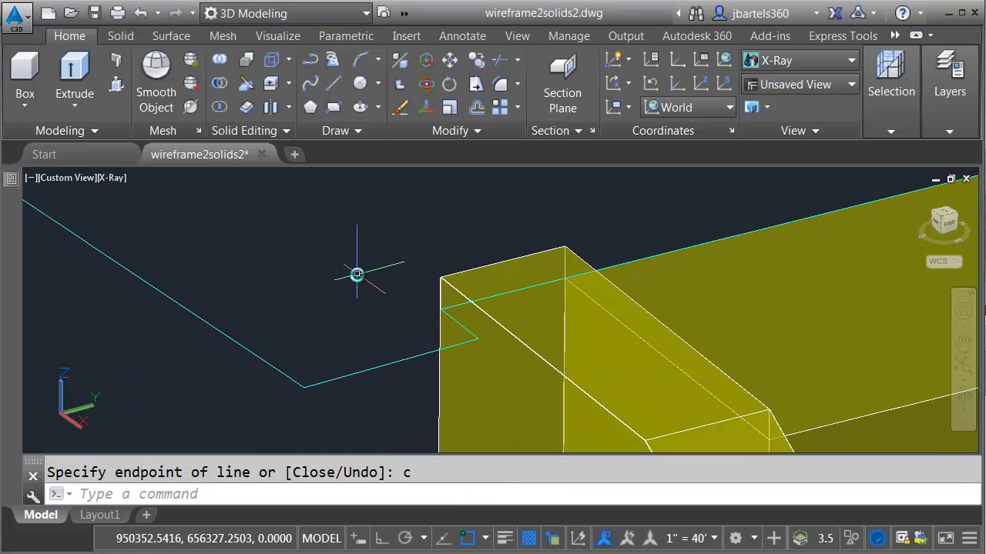
- Switch the workspace to Civil 3D
scroll(344, 289, "down", 3)
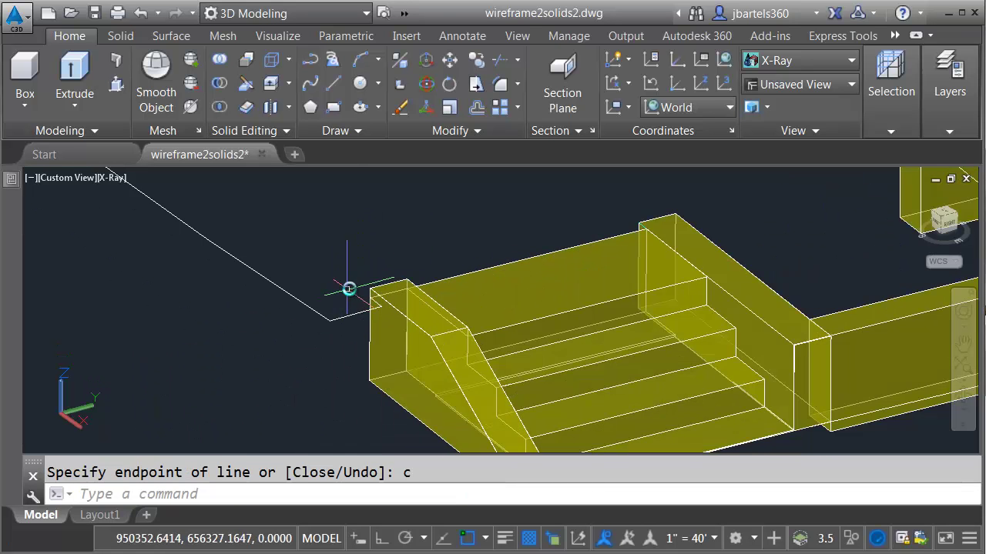
middle_click_drag(425, 251, 292, 334, "shift")
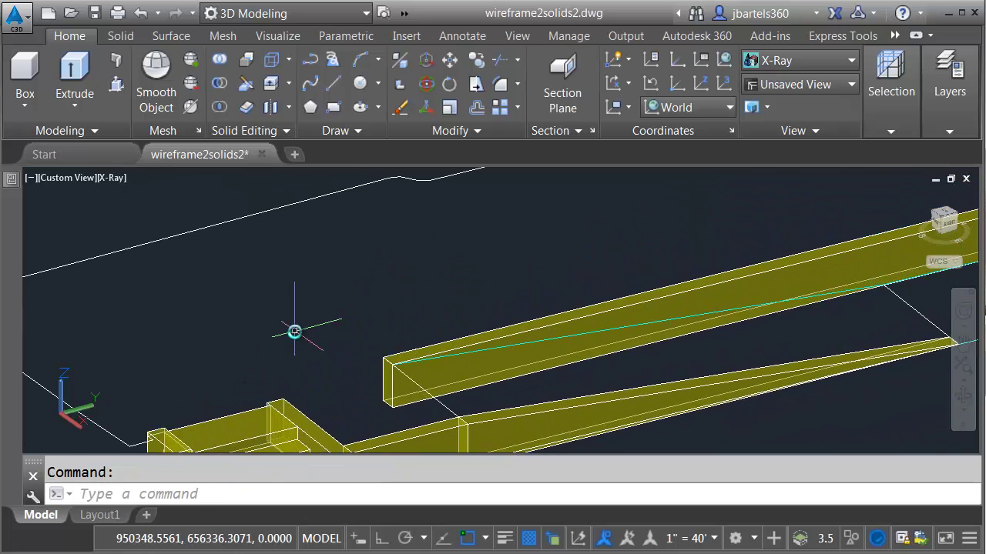
left_click(365, 13)
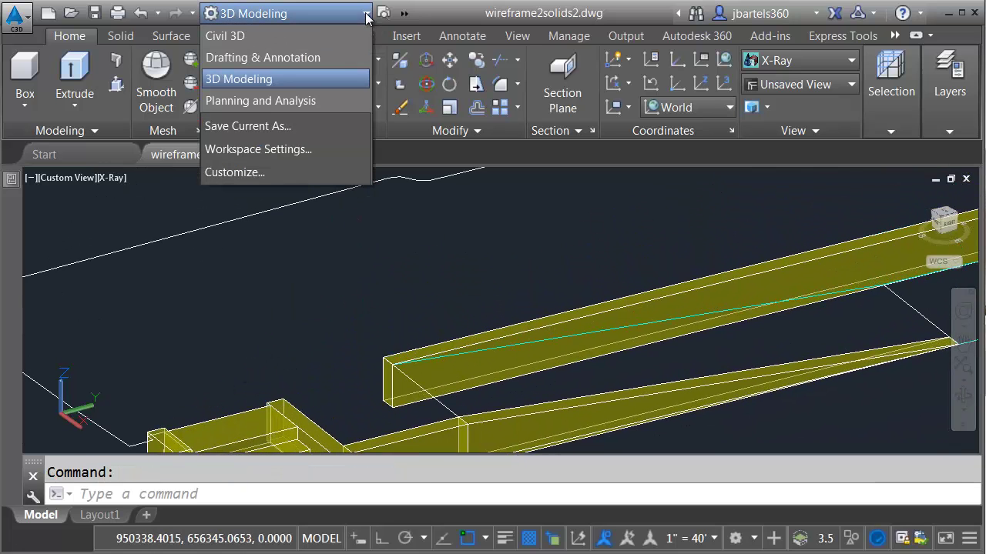
left_click(333, 37)
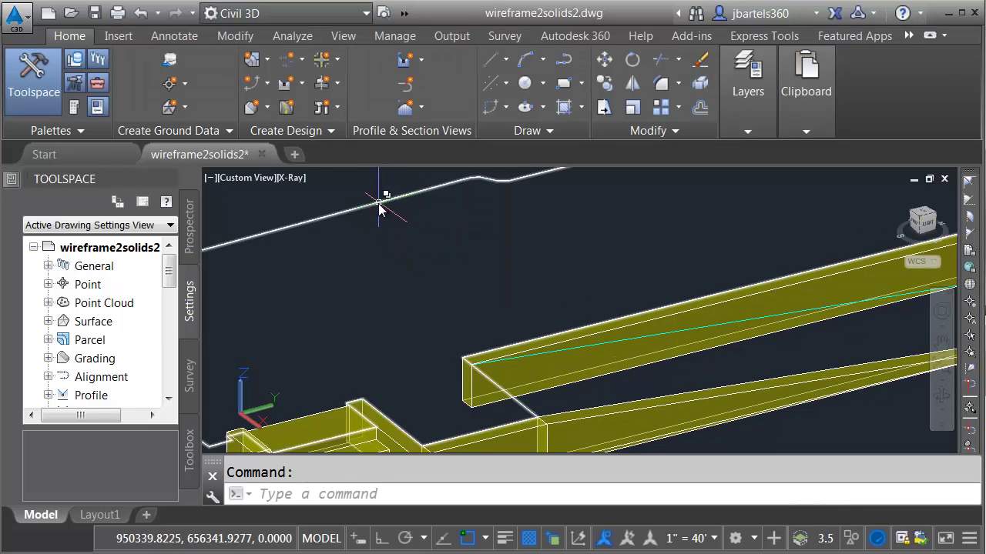
- Select and deselect the lower beam solid, then frame the full pad and ramp
left_click(450, 430)
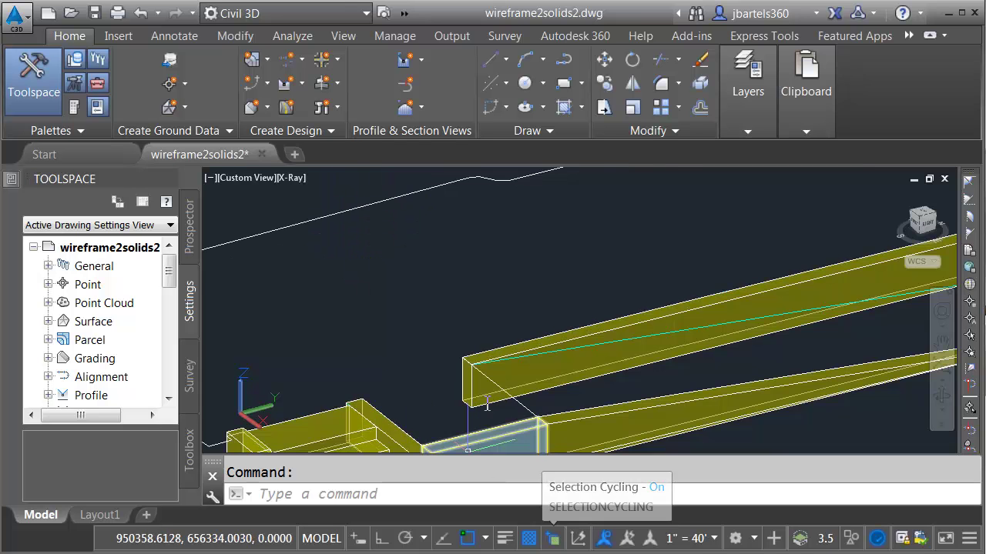
key("Escape")
scroll(402, 286, "down", 2)
middle_click_drag(451, 280, 435, 287)
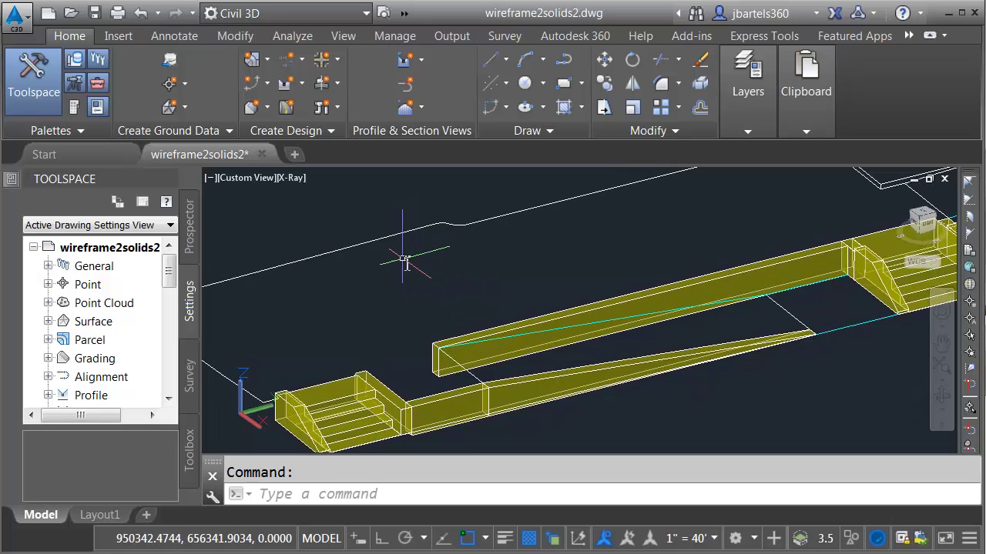
- Create a TIN surface named 'temp' styled Triangles 1-1 Existing [Orange]
left_click(183, 108)
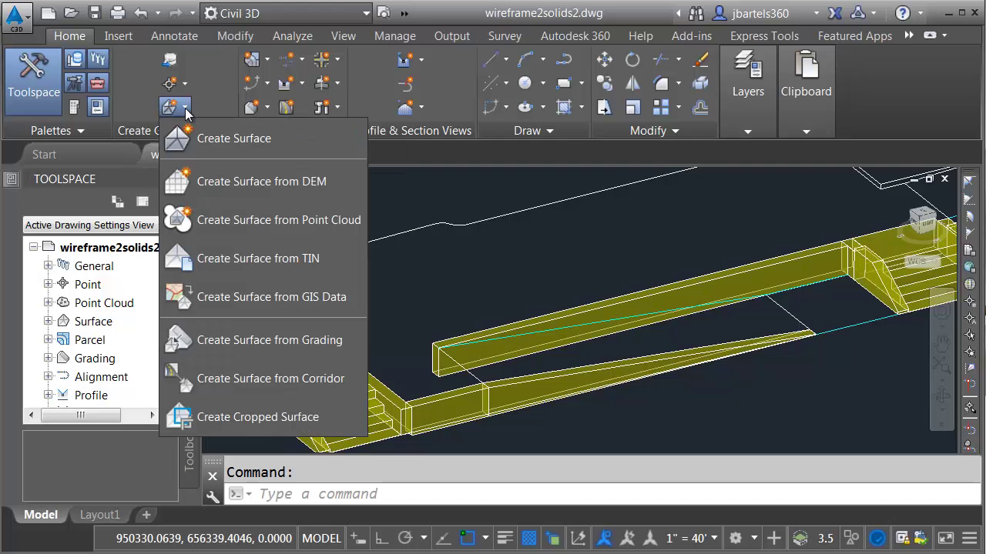
left_click(202, 138)
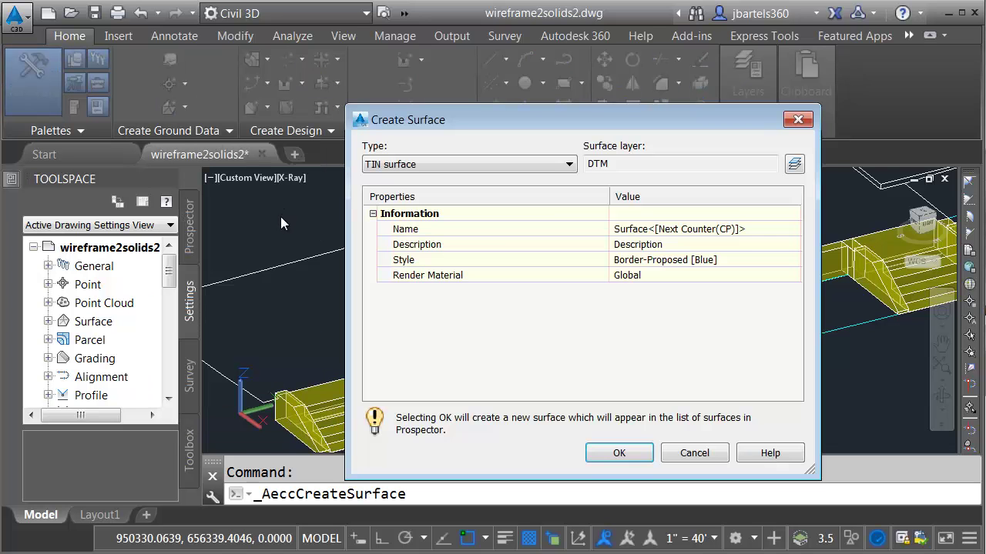
left_click(614, 225)
type("temp")
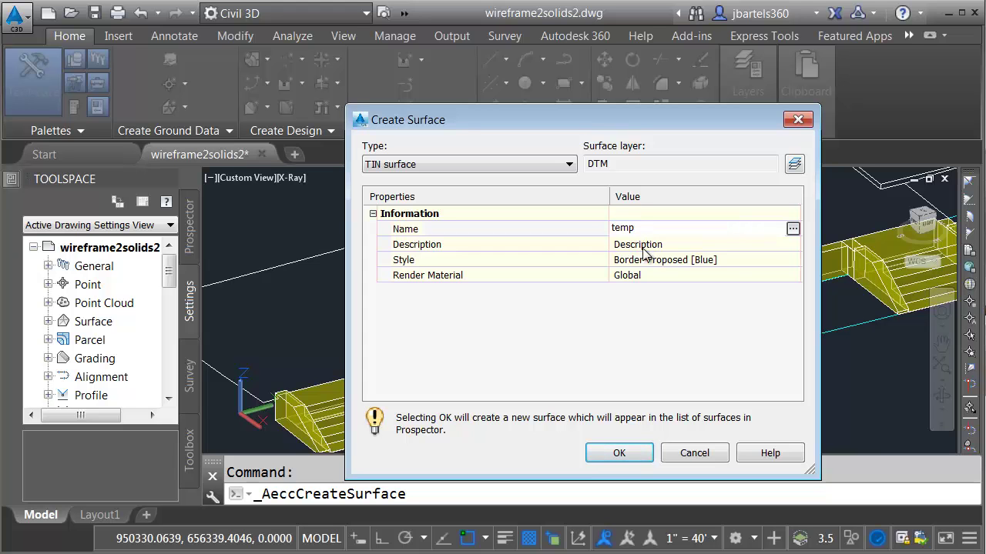
key("Return")
left_click(729, 262)
left_click(790, 260)
left_click(501, 251)
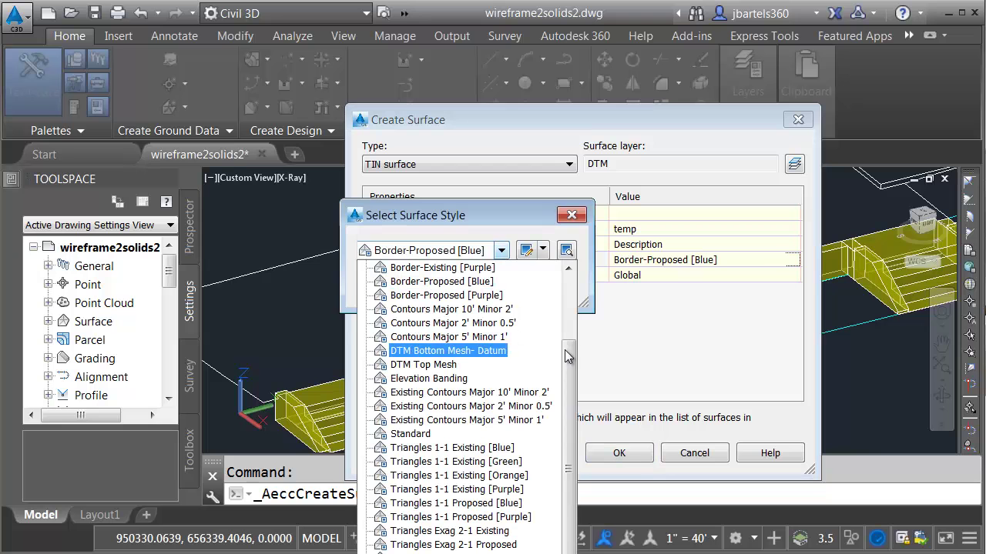
left_click(480, 476)
left_click(393, 286)
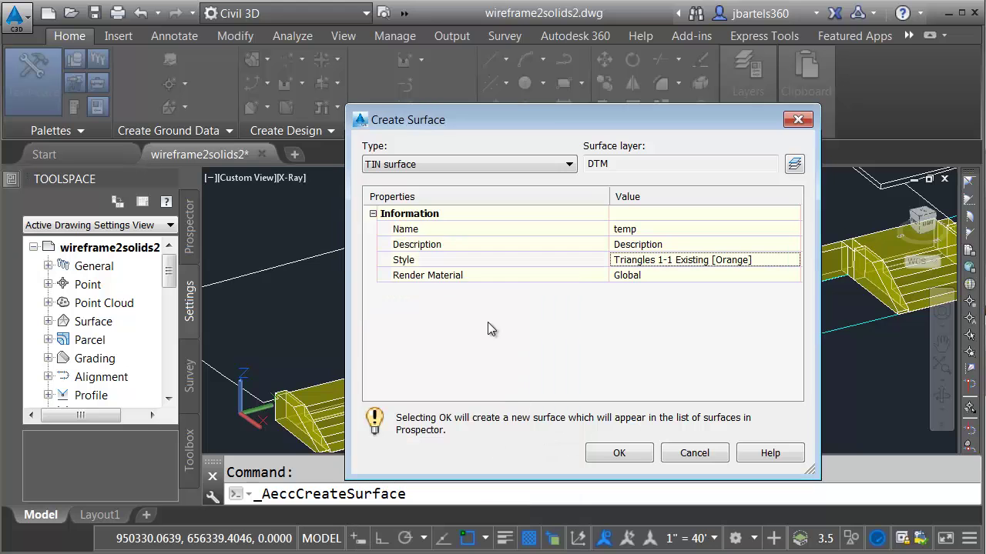
left_click(616, 452)
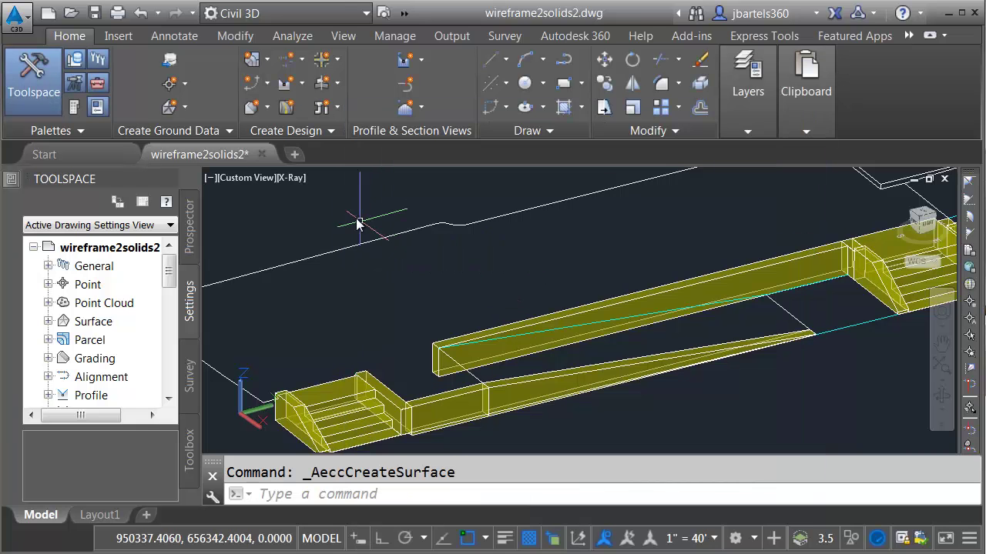
- Add the closed 3D polyline to surface temp as a breakline and check the triangulation
left_click(236, 38)
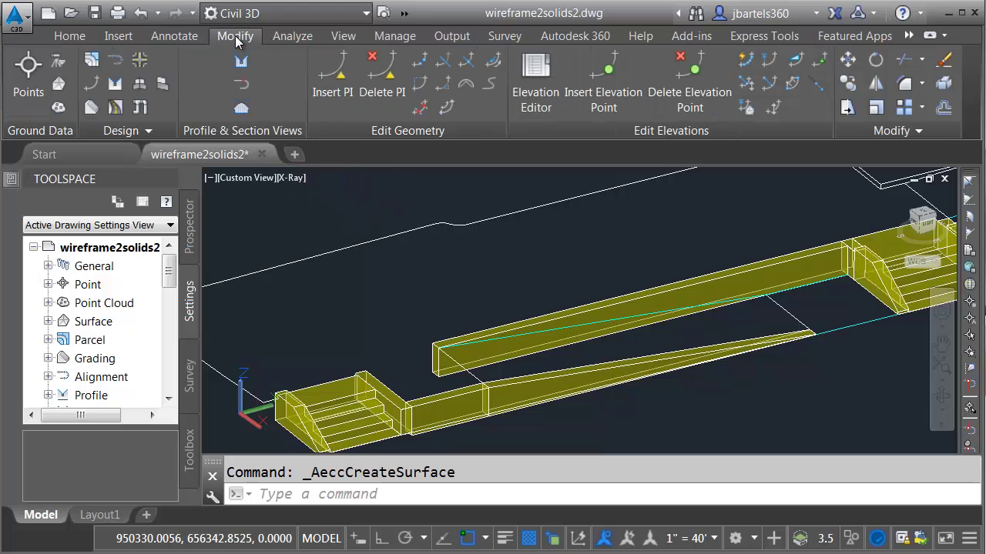
left_click(60, 84)
left_click(366, 92)
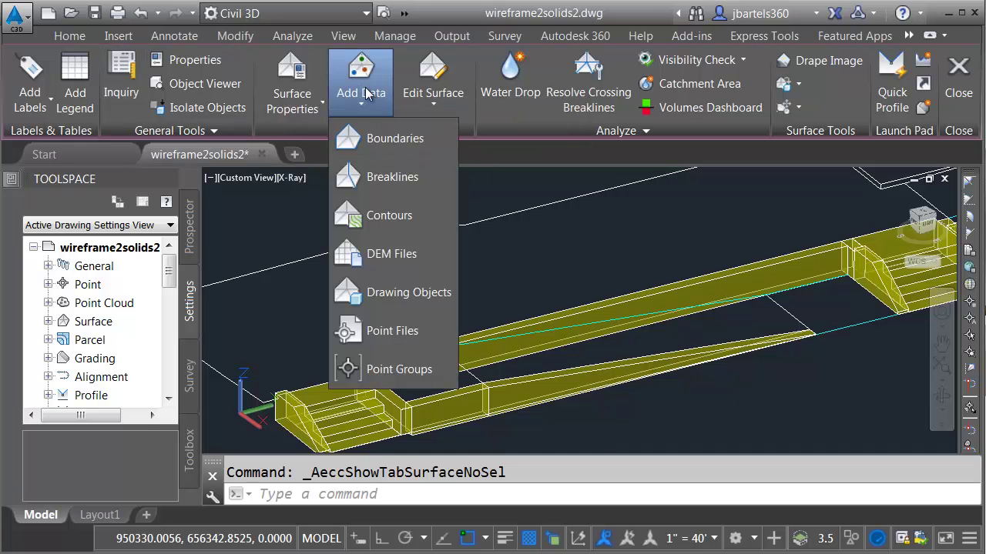
left_click(370, 176)
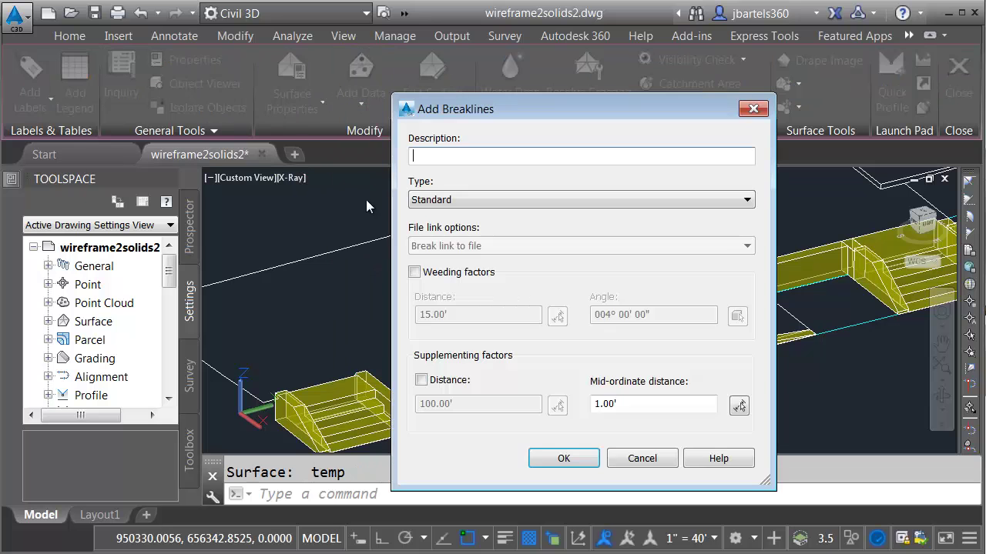
left_click(563, 458)
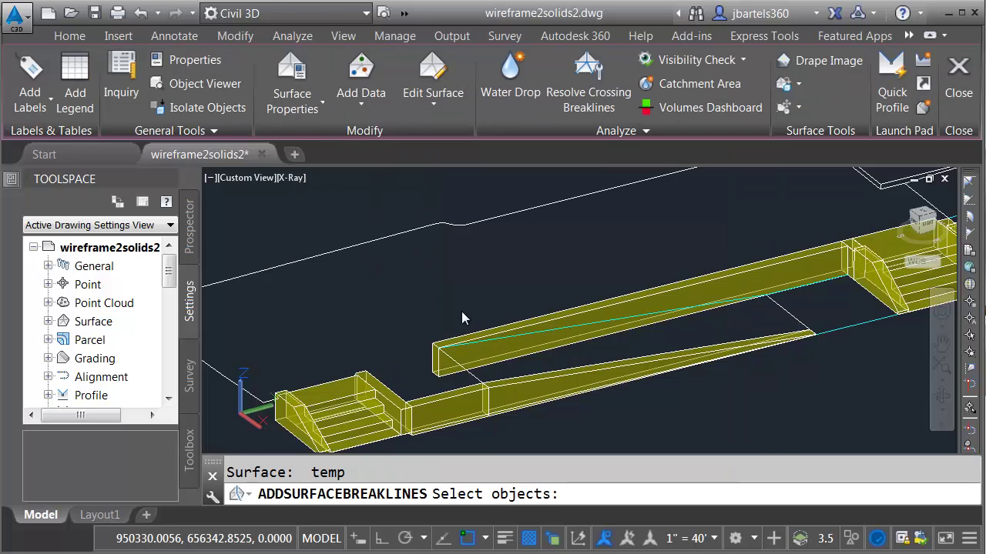
left_click(398, 236)
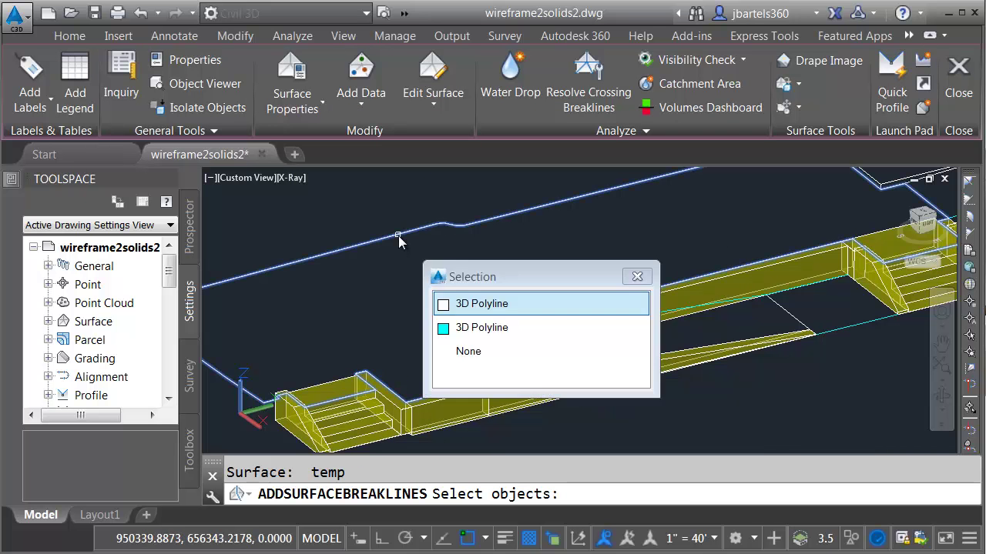
left_click(459, 311)
key("Return")
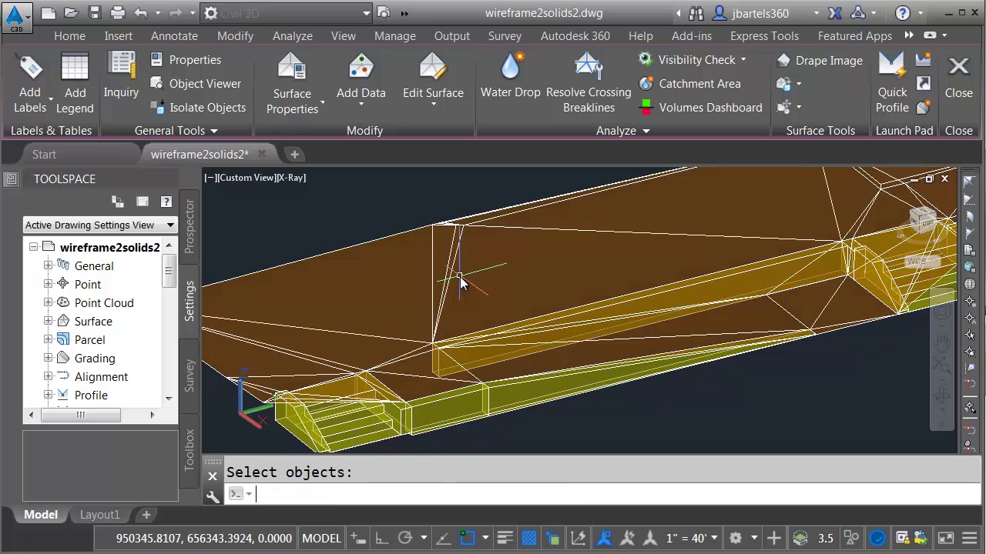
middle_click_drag(459, 276, 577, 284, "shift")
key("Escape")
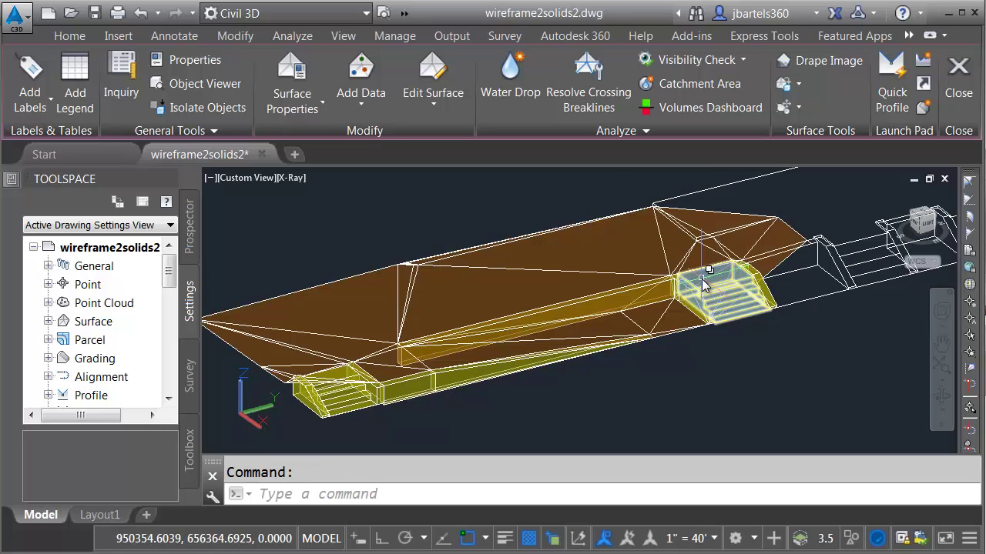
left_click(700, 285)
key("Escape")
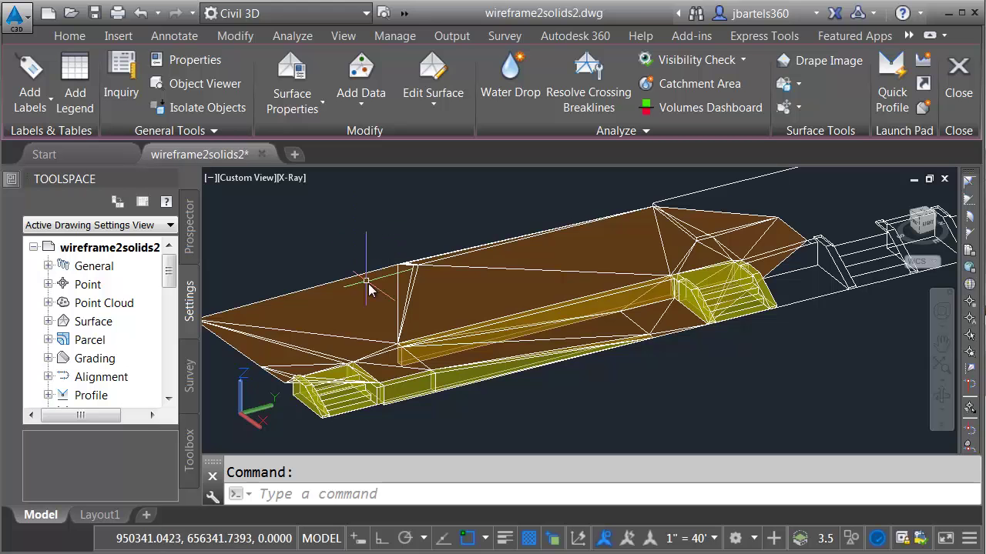
- Select the temp surface plus the cyan 3D polyline and isolate them
left_click(395, 300)
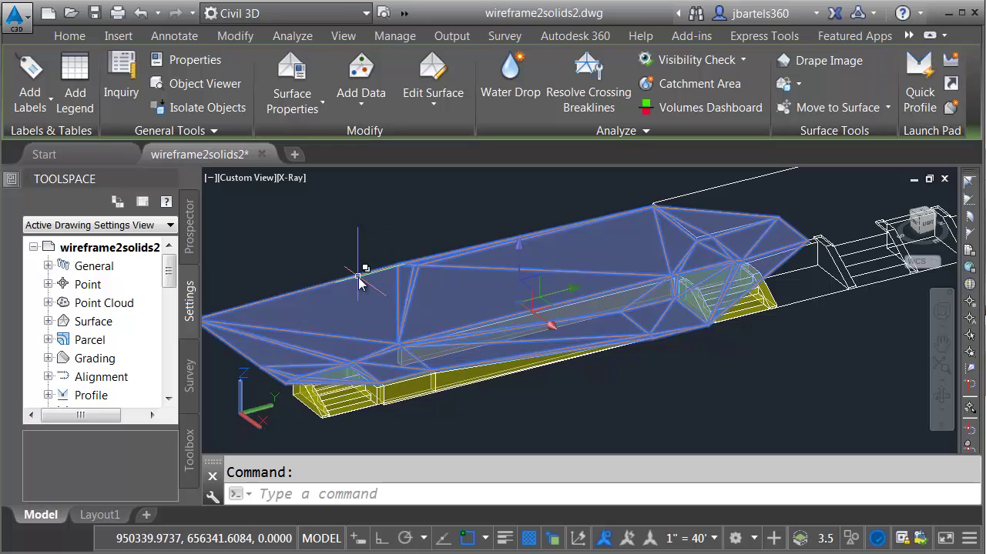
left_click(362, 282)
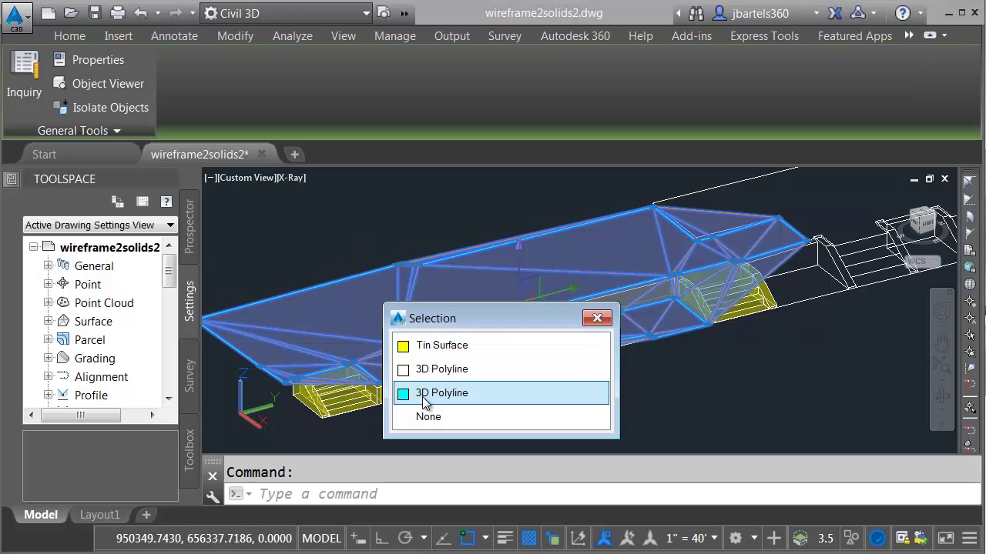
left_click(423, 389)
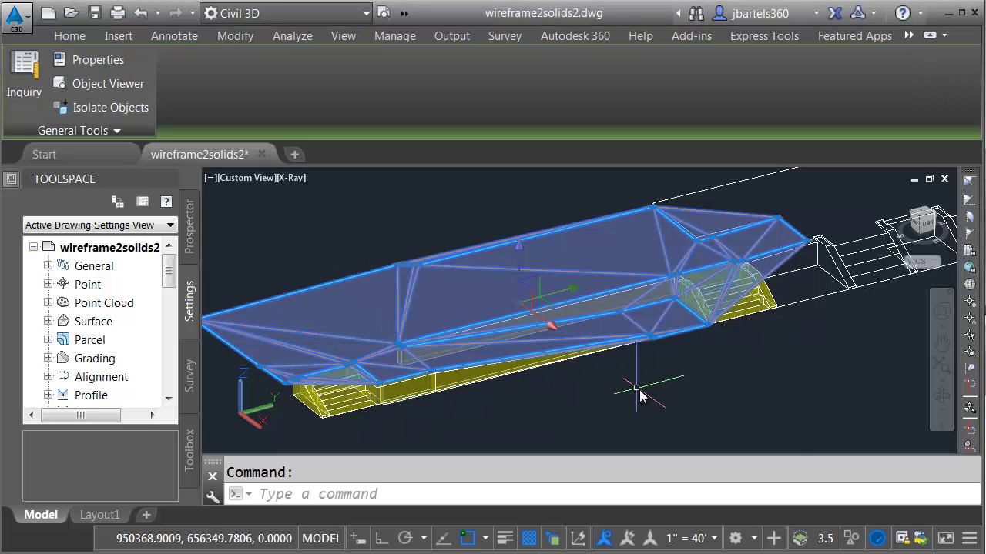
left_click(851, 539)
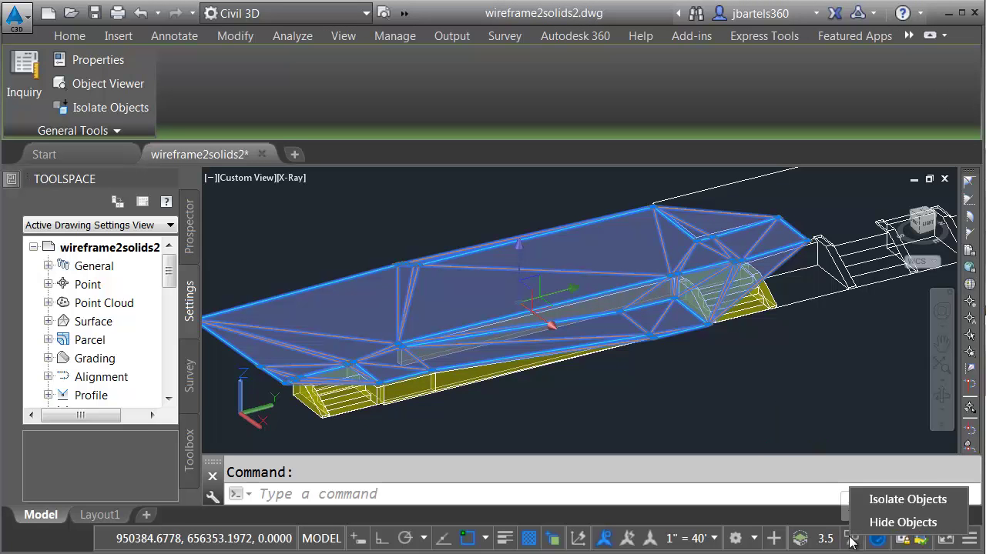
left_click(893, 500)
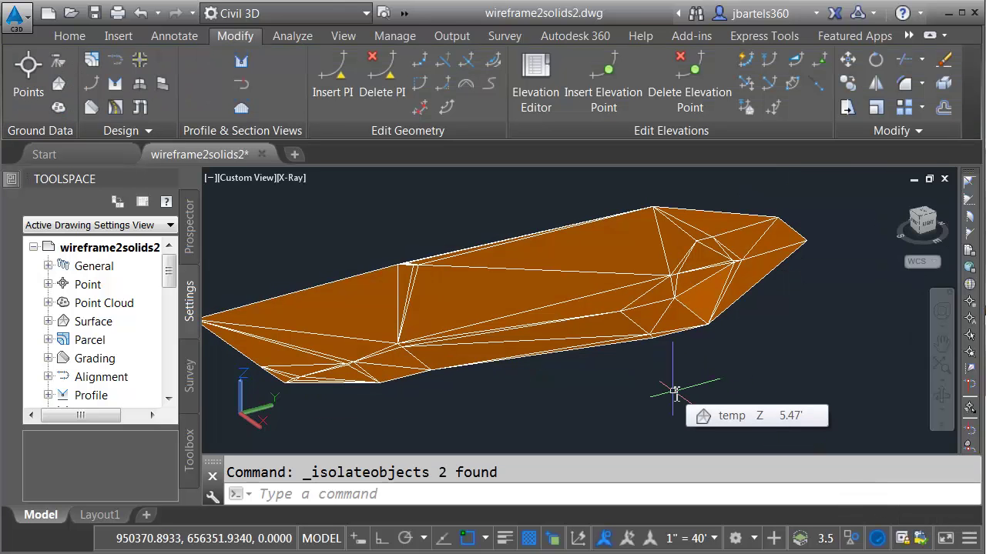
- Switch to a top plan view with the 2D Wireframe visual style
type("pl")
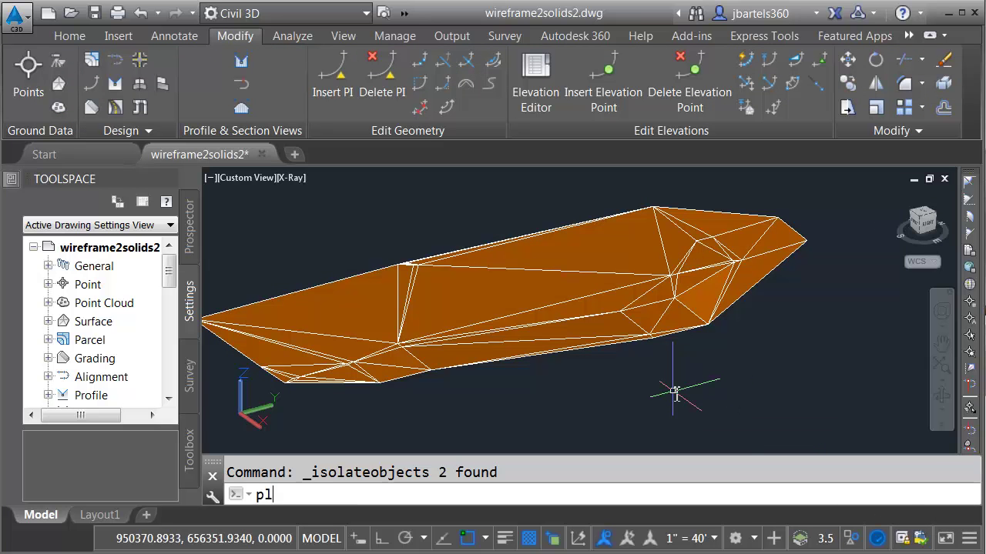
key("Return")
key("Return")
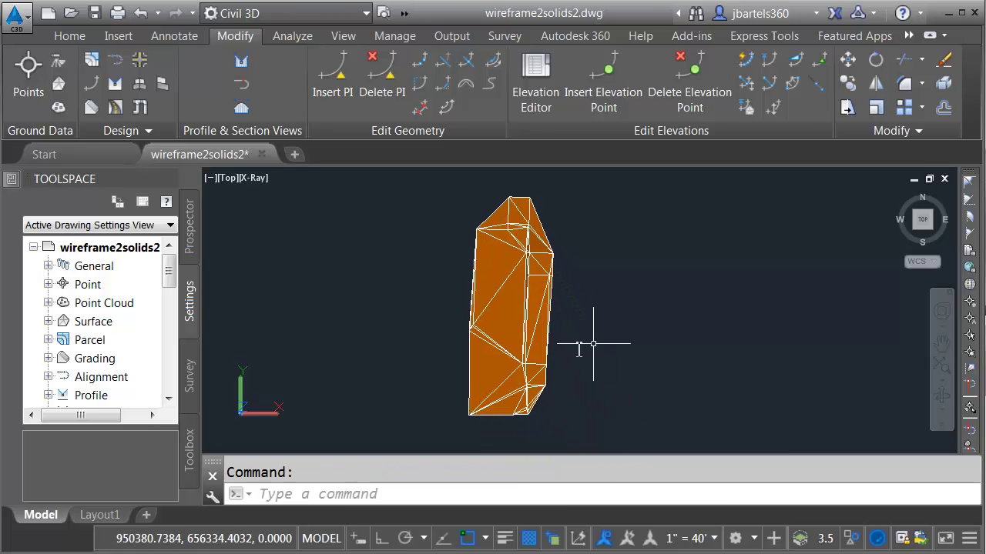
left_click(257, 184)
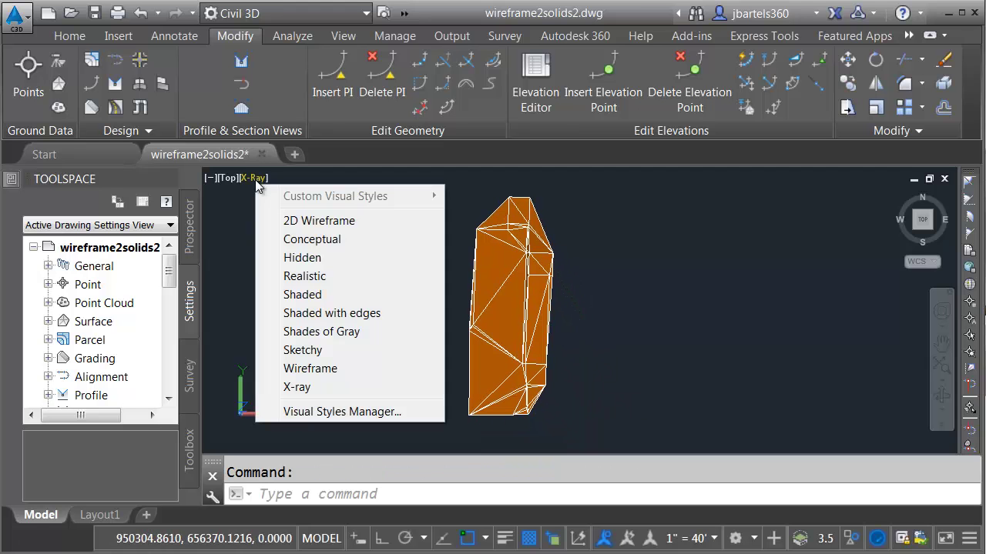
left_click(263, 220)
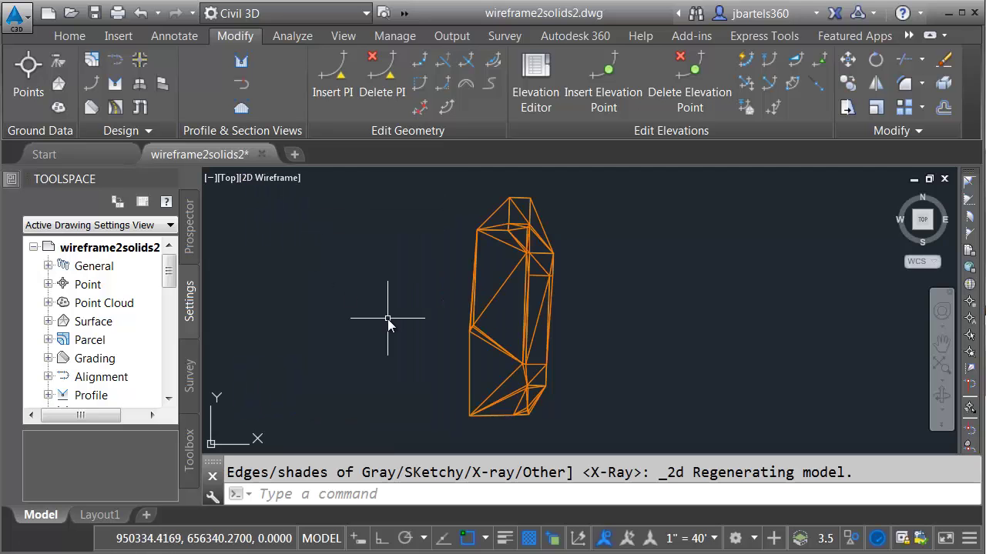
- Send the temp surface to the back of the draw order
left_click(501, 283)
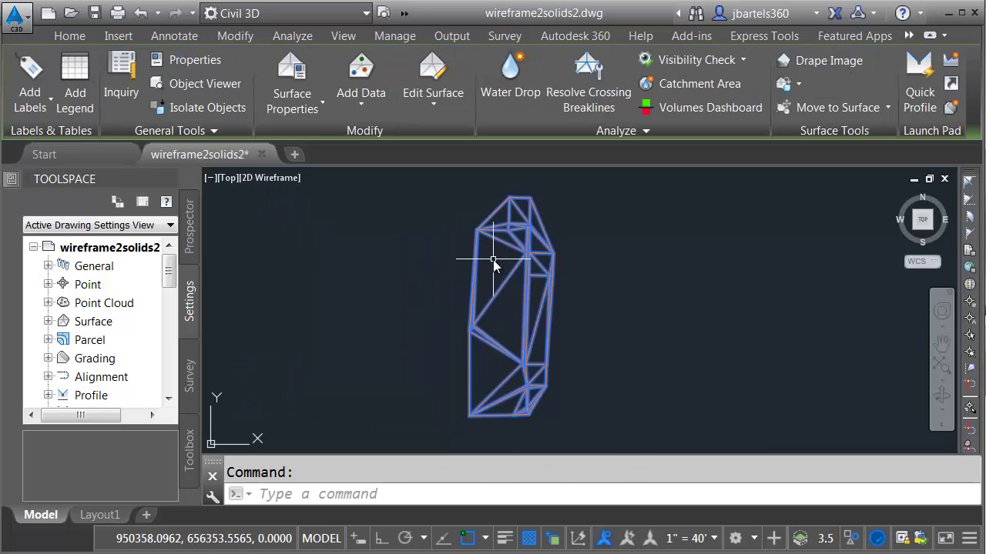
right_click(494, 260)
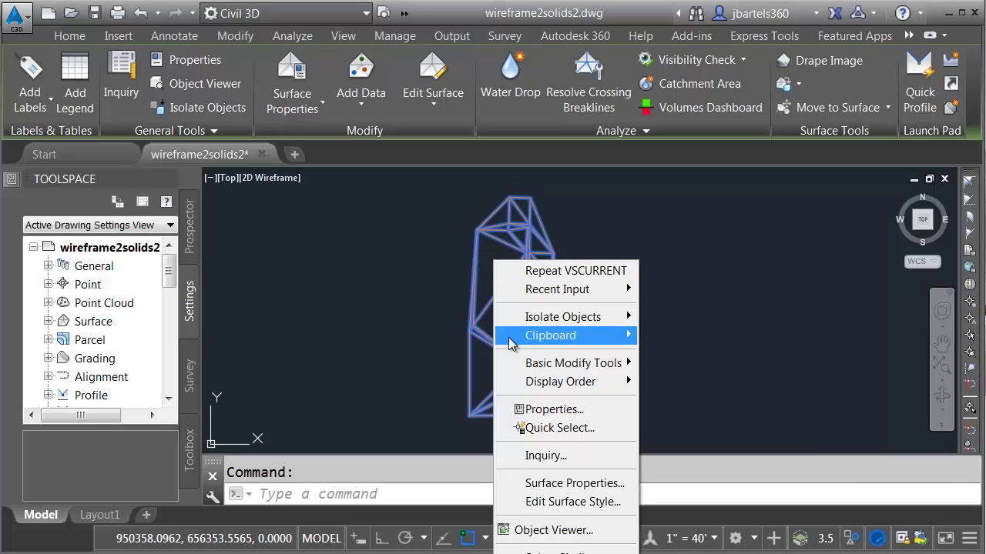
mouse_move(558, 387)
left_click(664, 398)
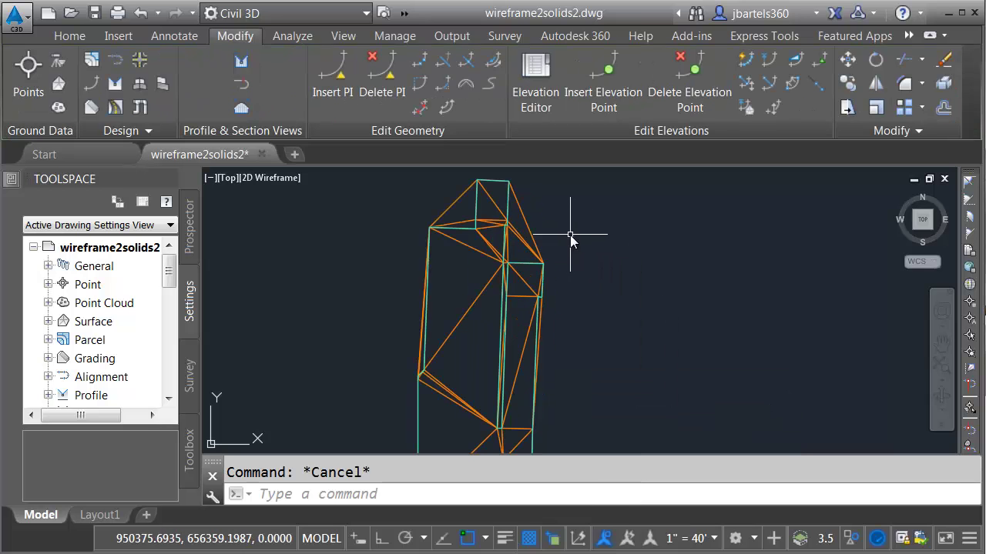
scroll(564, 243, "up", 2)
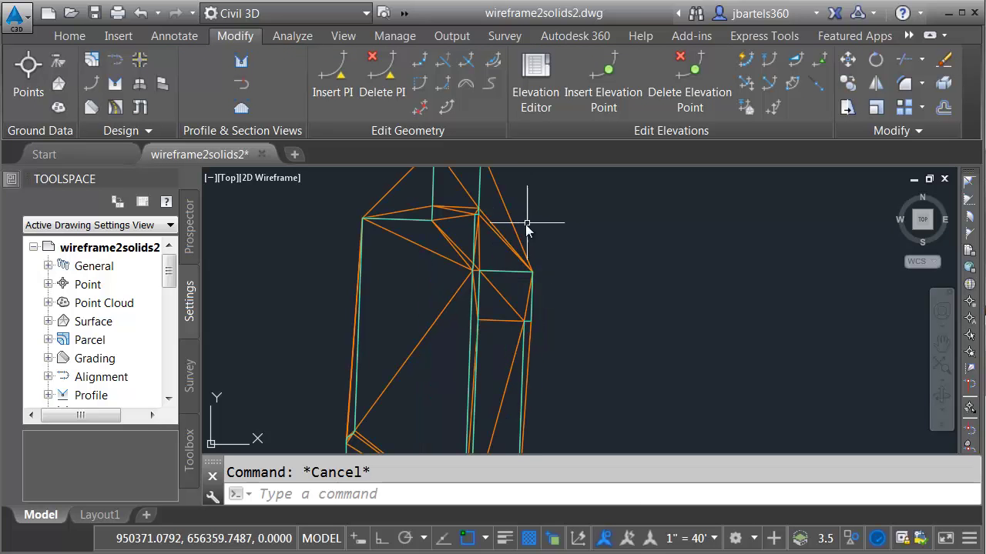
scroll(550, 232, "down", 1)
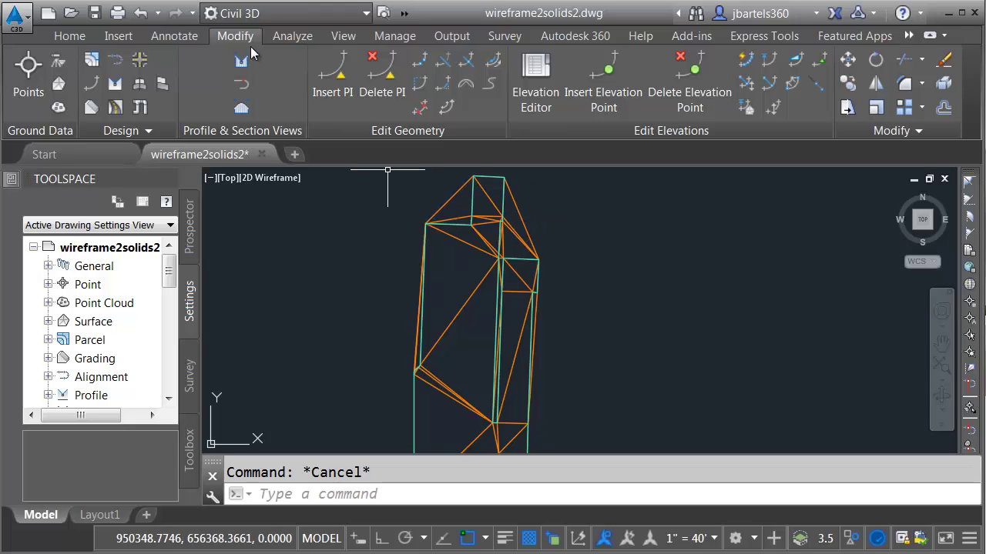
- Add the 3D polyline as an outer boundary to surface temp
left_click(54, 89)
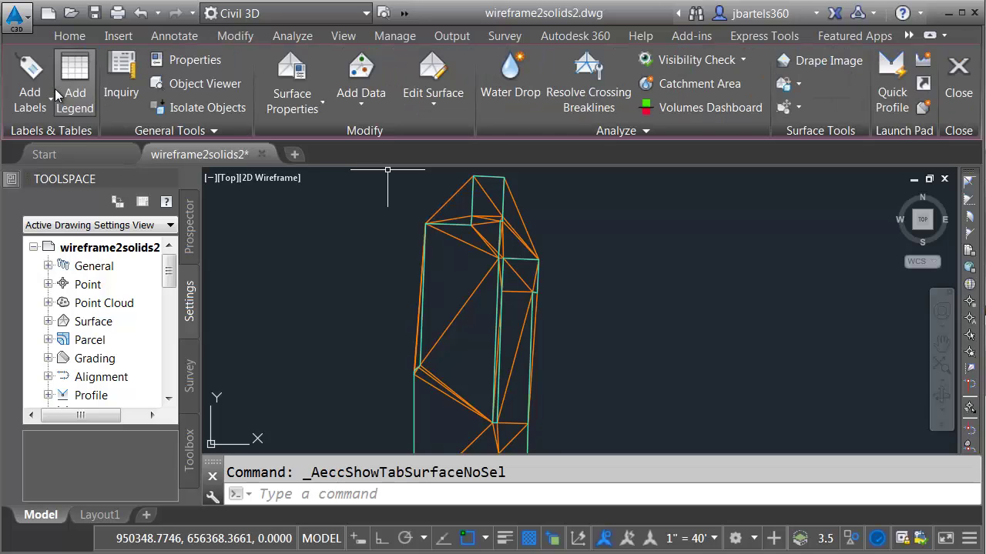
left_click(355, 99)
left_click(373, 141)
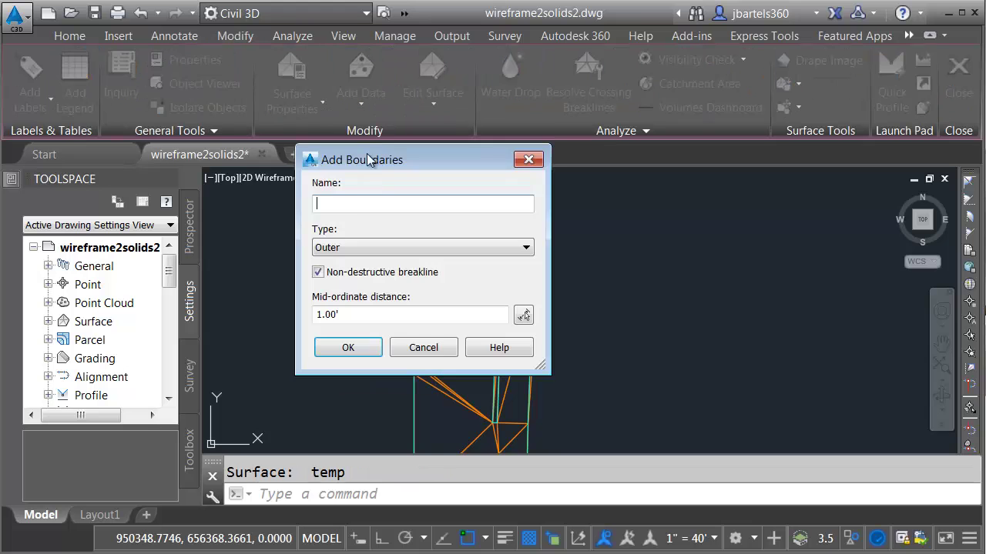
left_click(348, 347)
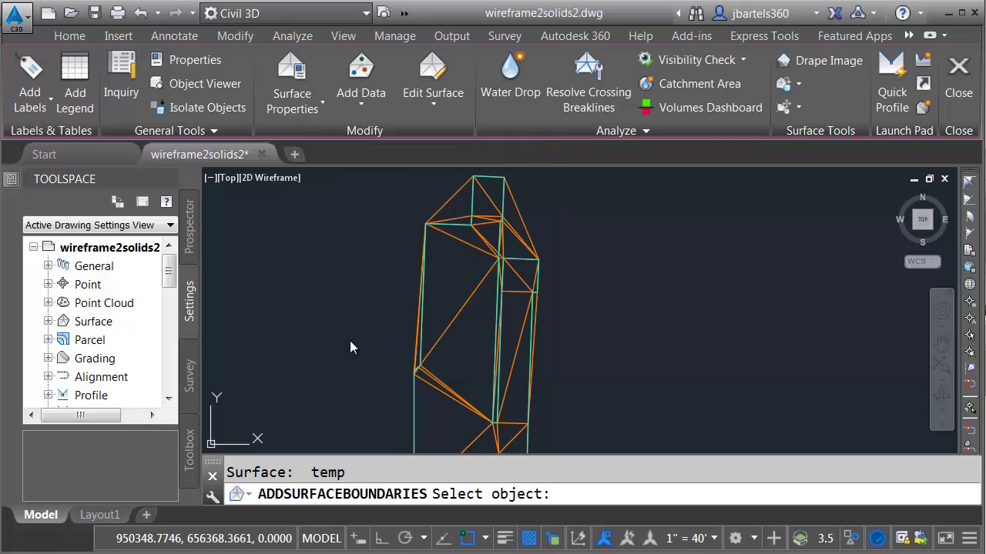
left_click(470, 200)
left_click(531, 269)
- Orbit and zoom to see the trimmed surface edge-on
scroll(569, 302, "down", 5)
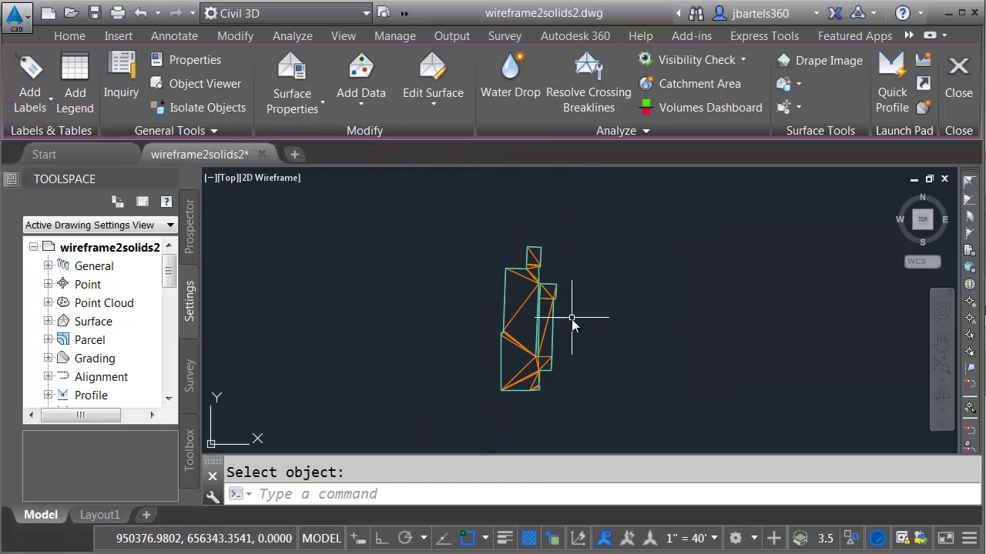
scroll(573, 327, "up", 2)
middle_click_drag(578, 339, 528, 277, "shift")
scroll(585, 305, "up", 5)
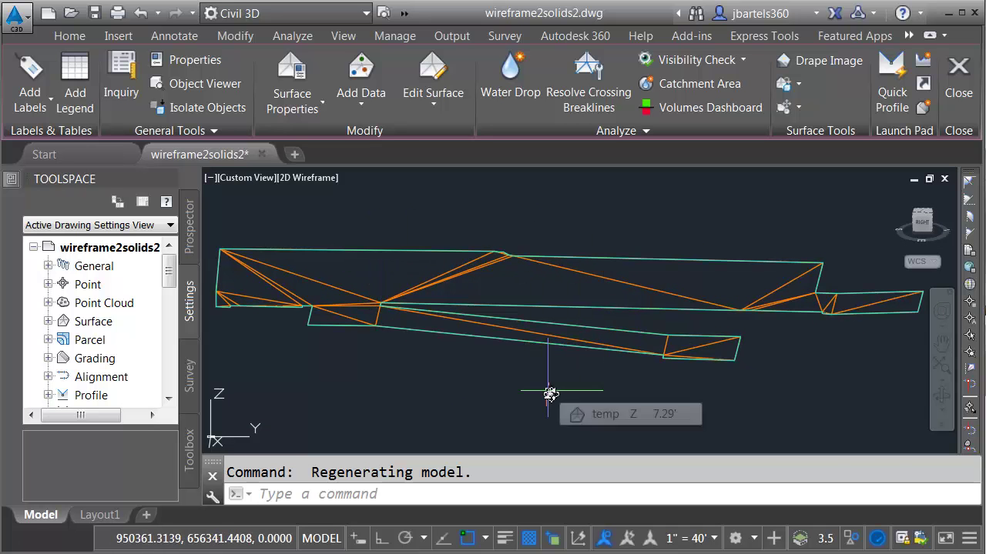
- Extract a solid from surface temp with depth -.5 on layer $sketch
left_click(595, 280)
left_click(796, 86)
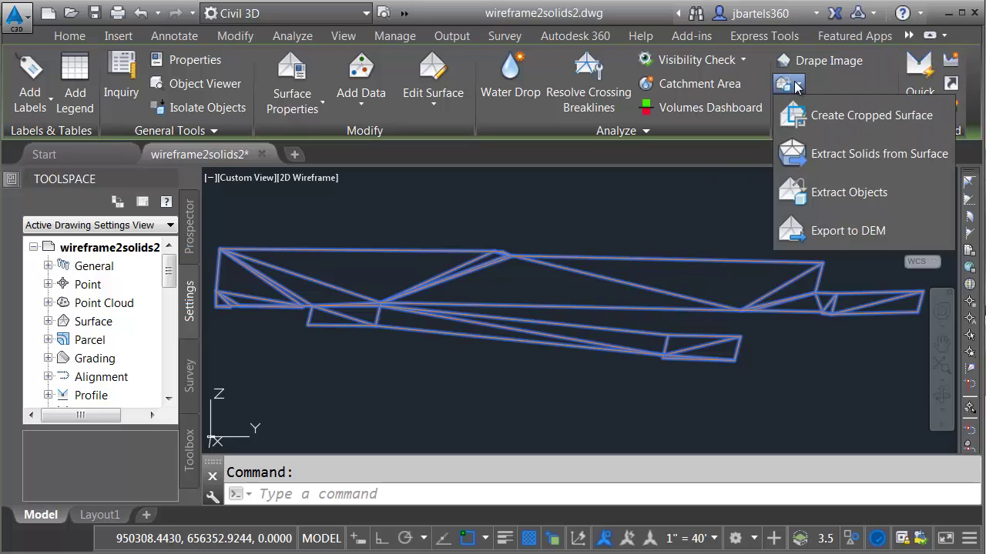
left_click(804, 154)
double_click(100, 173)
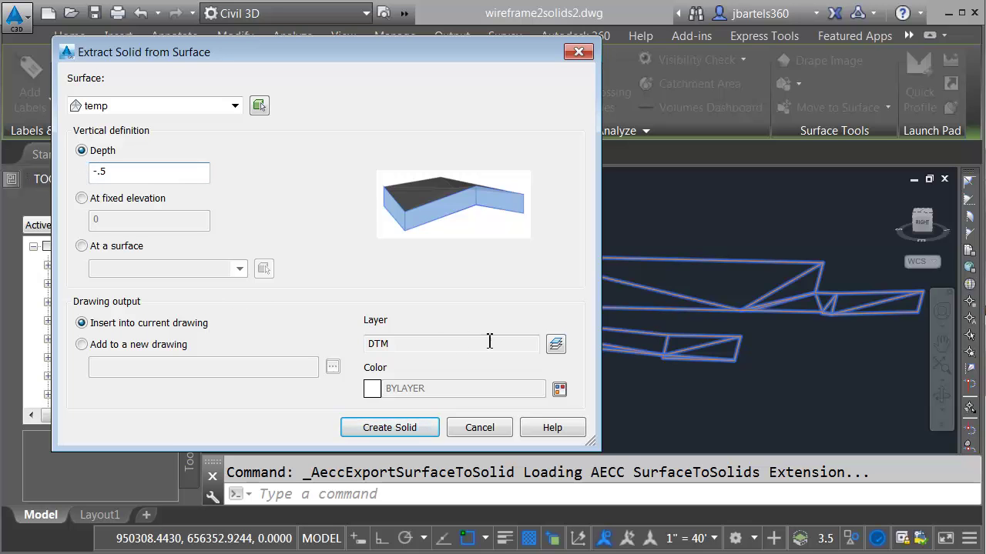
left_click(556, 345)
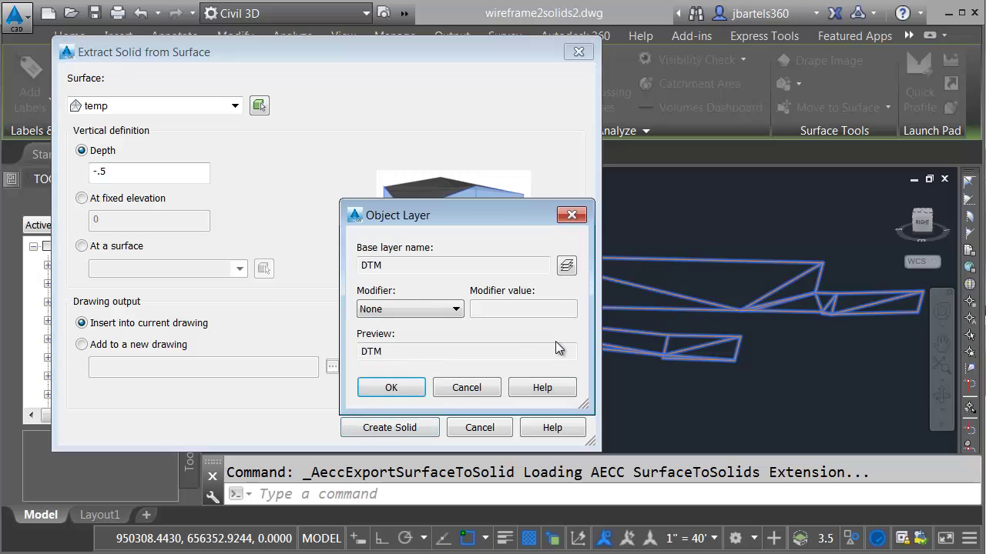
left_click(566, 266)
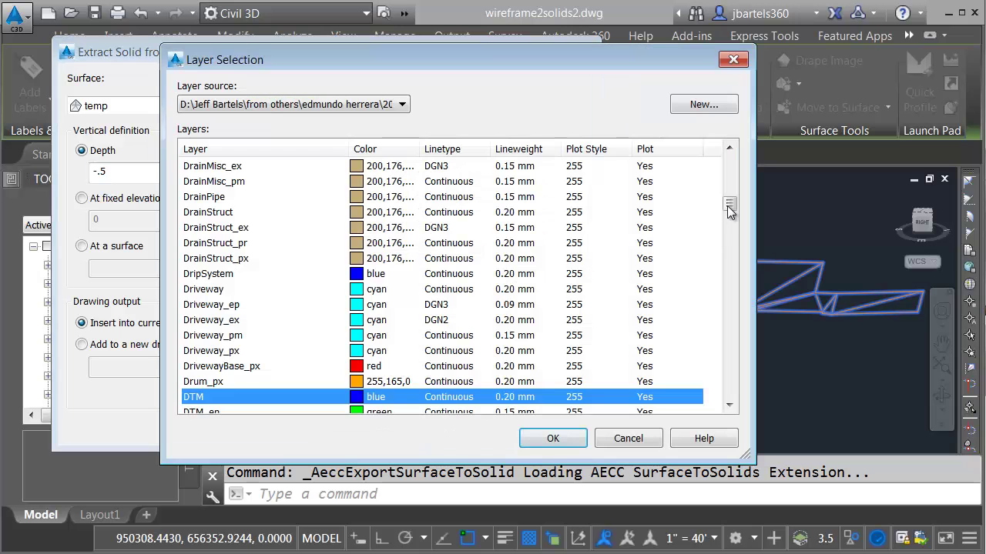
left_click_drag(730, 208, 735, 170)
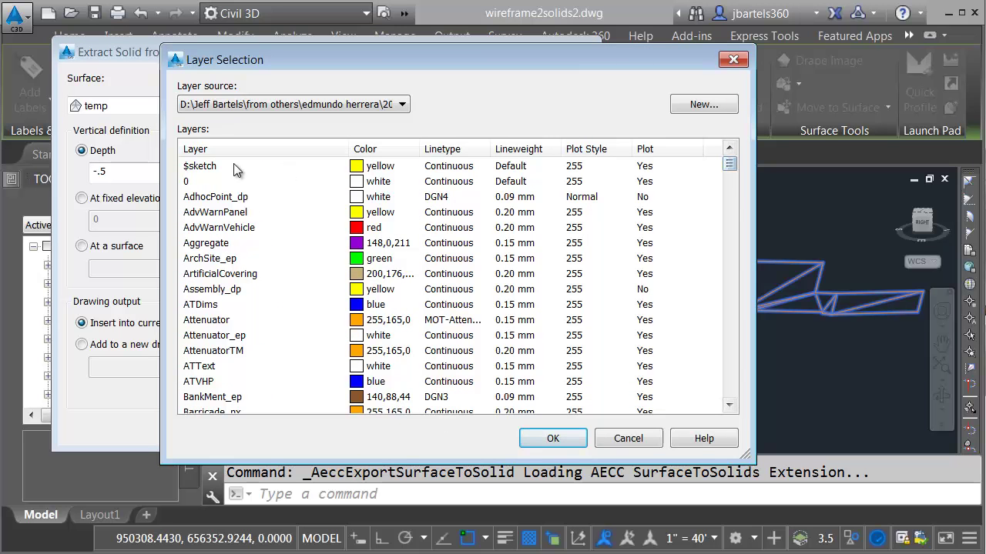
left_click(210, 168)
left_click(547, 438)
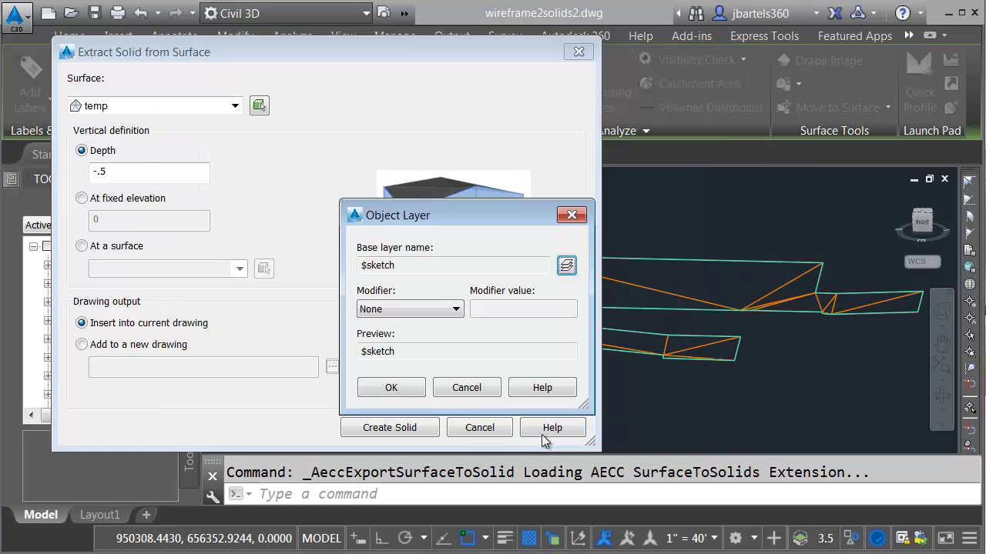
left_click(408, 387)
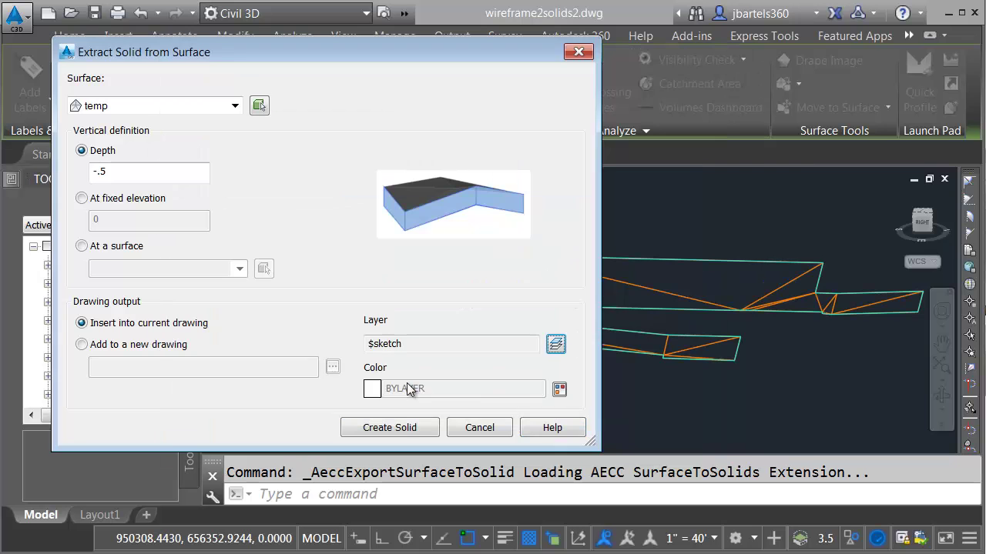
left_click(390, 428)
- Pick the TIN surface via selection cycling, delete it, then select the extracted solid
key("Escape")
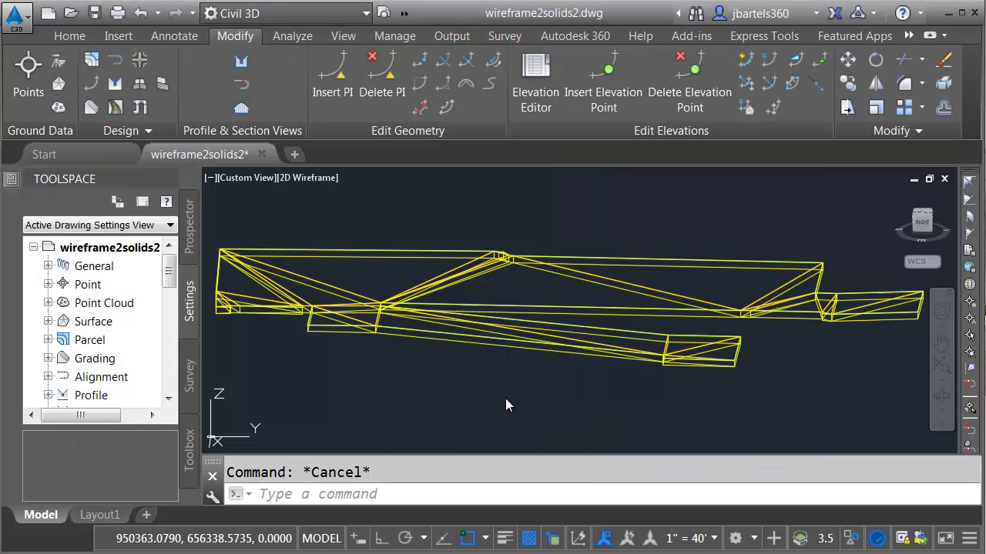
mouse_move(505, 398)
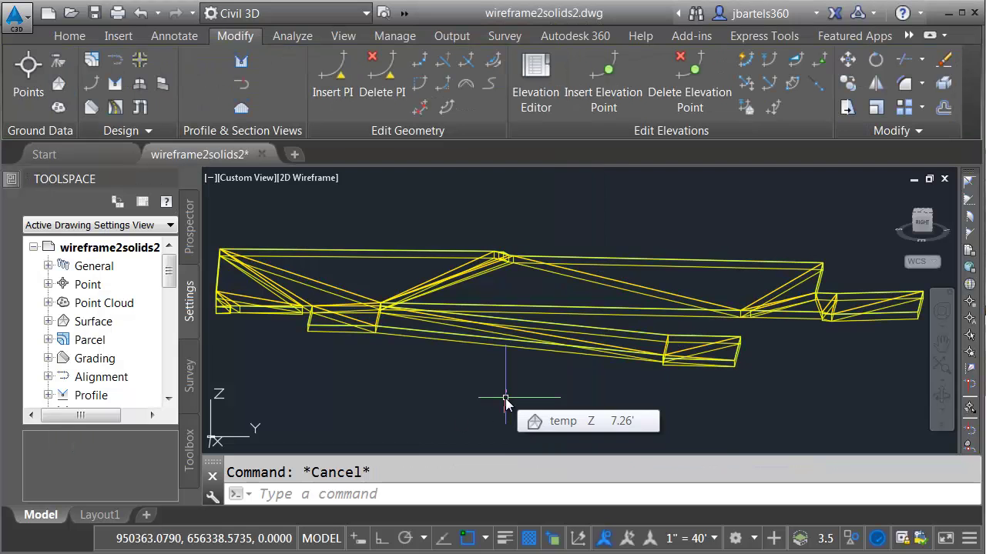
left_click(606, 281)
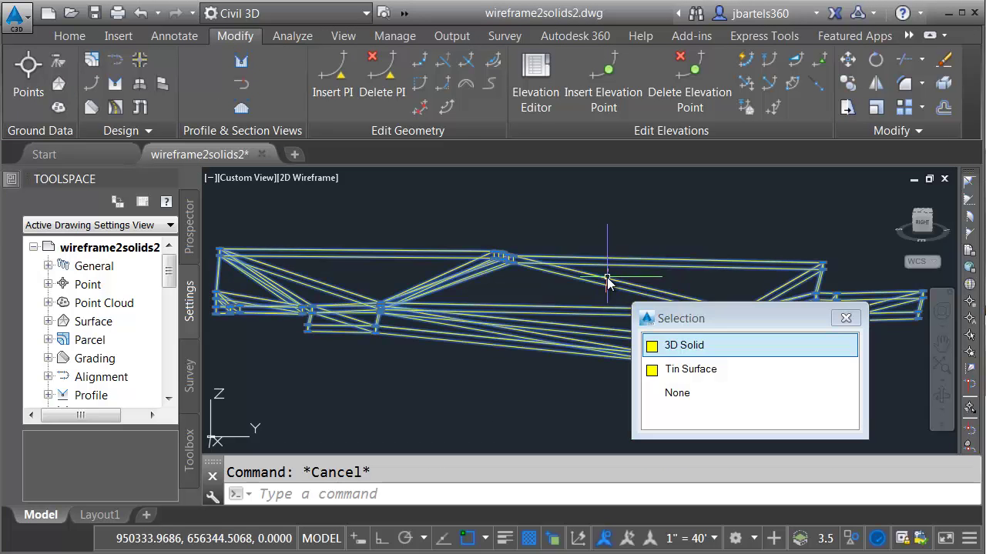
left_click(662, 370)
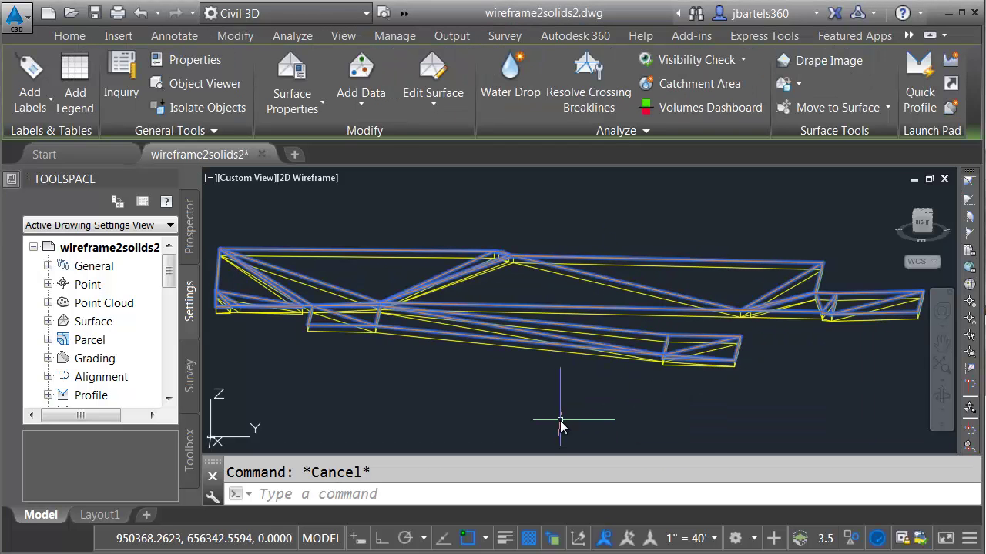
key("Delete")
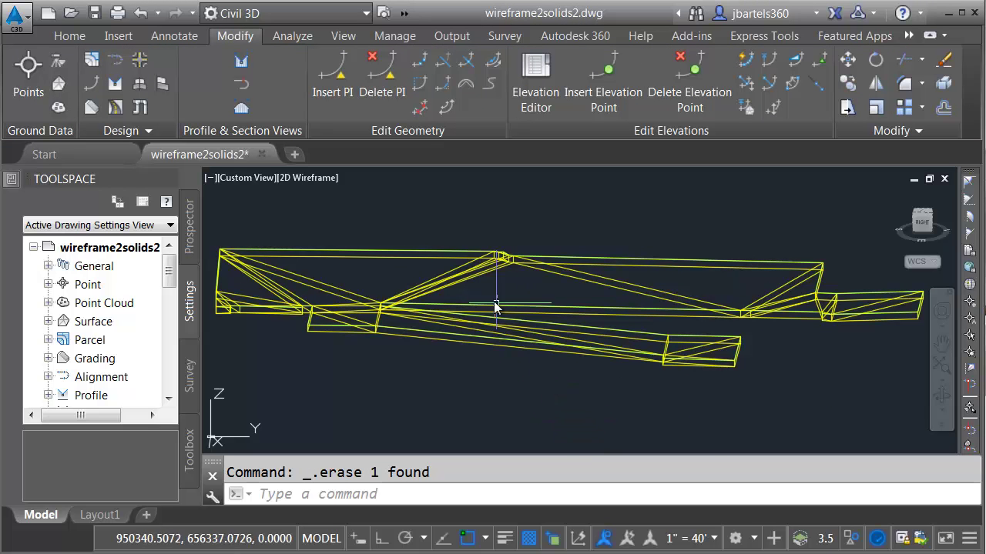
left_click(467, 288)
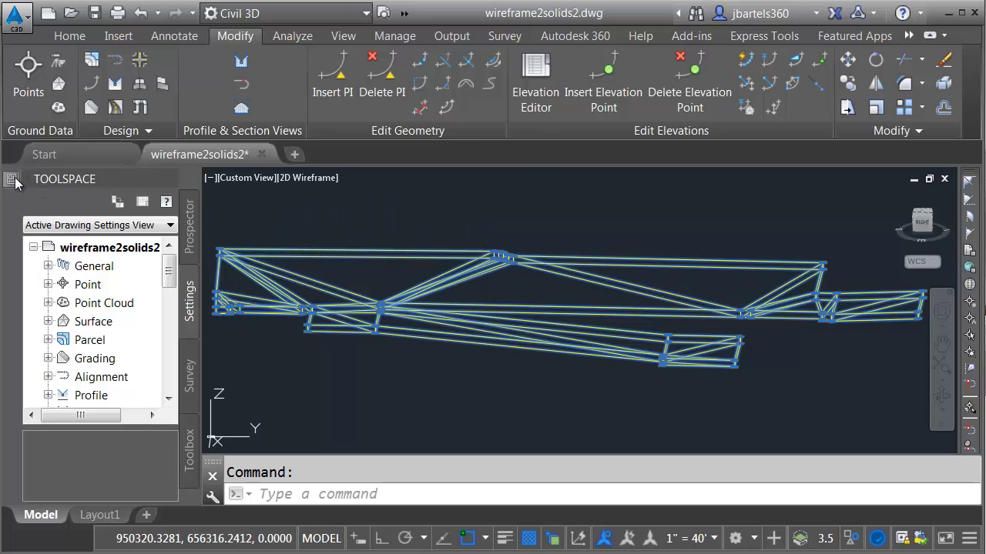
- Set the extracted solid's colour to Red
key("ctrl+1")
left_click(362, 229)
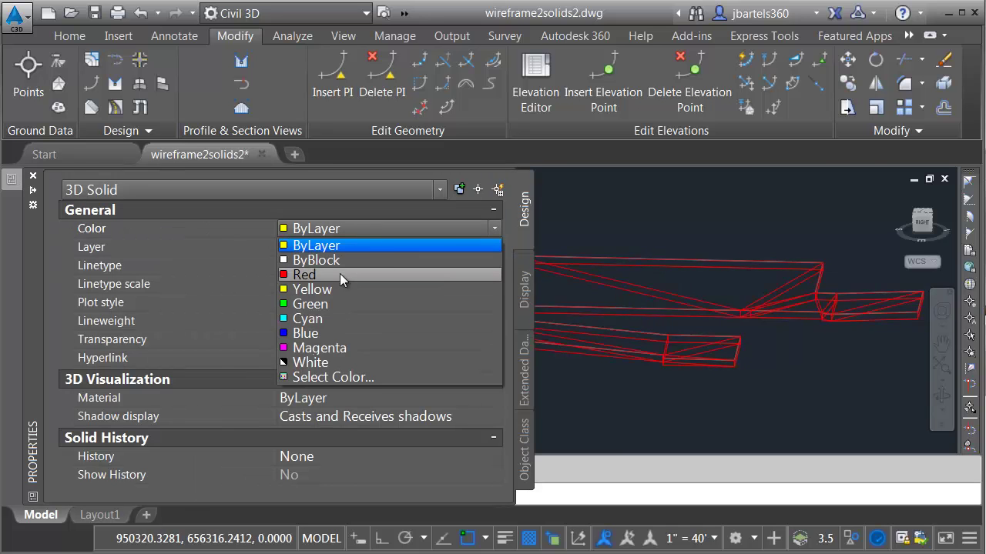
left_click(452, 245)
key("ctrl+1")
key("Escape")
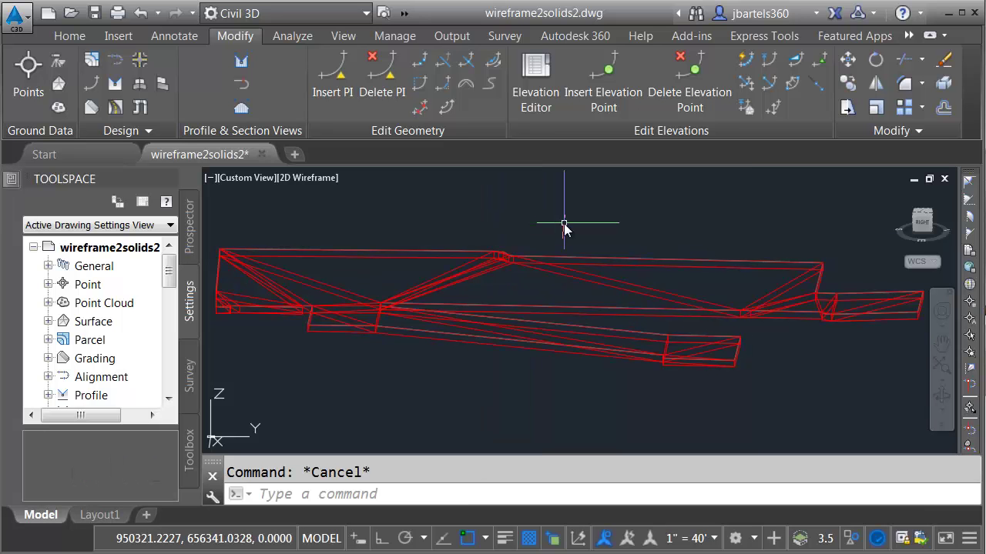
- Delete the leftover 3D polyline outline, picked through selection cycling
left_click(599, 263)
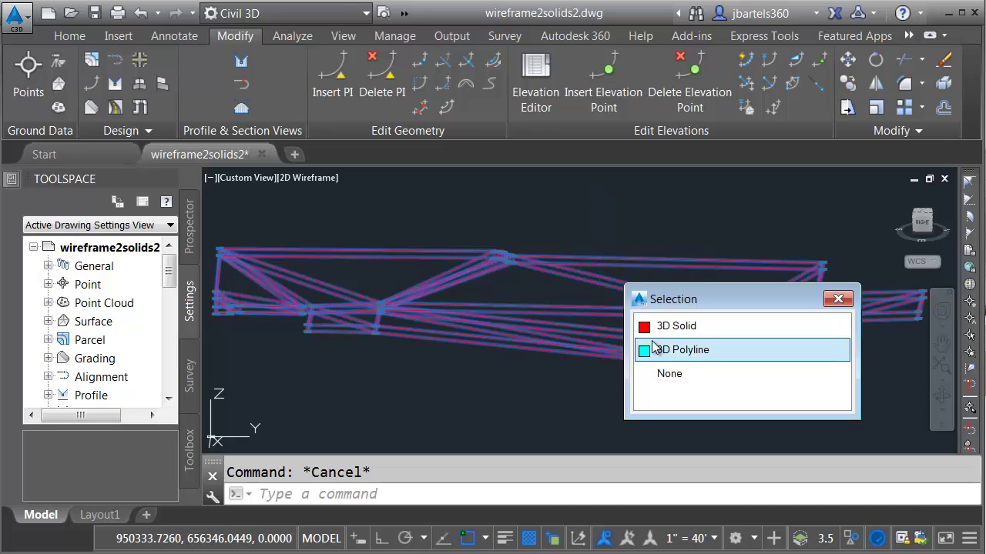
left_click(660, 348)
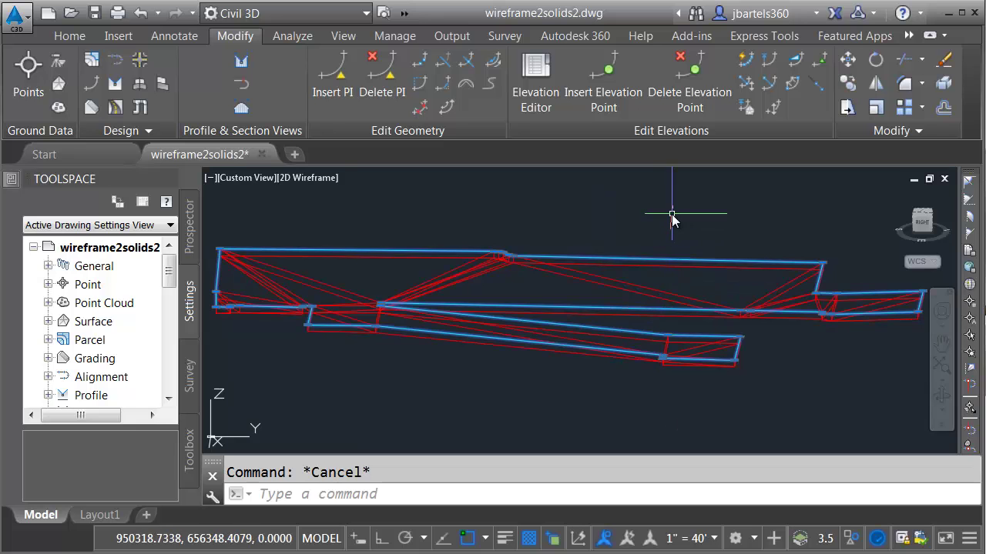
key("Delete")
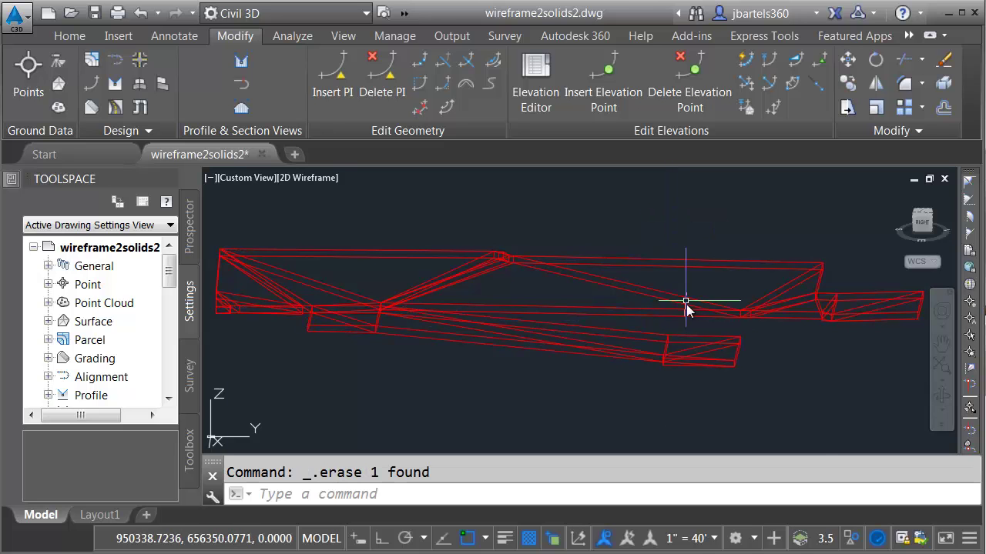
- End object isolation so the 268 hidden objects reappear, and orbit to an angled view
left_click(850, 538)
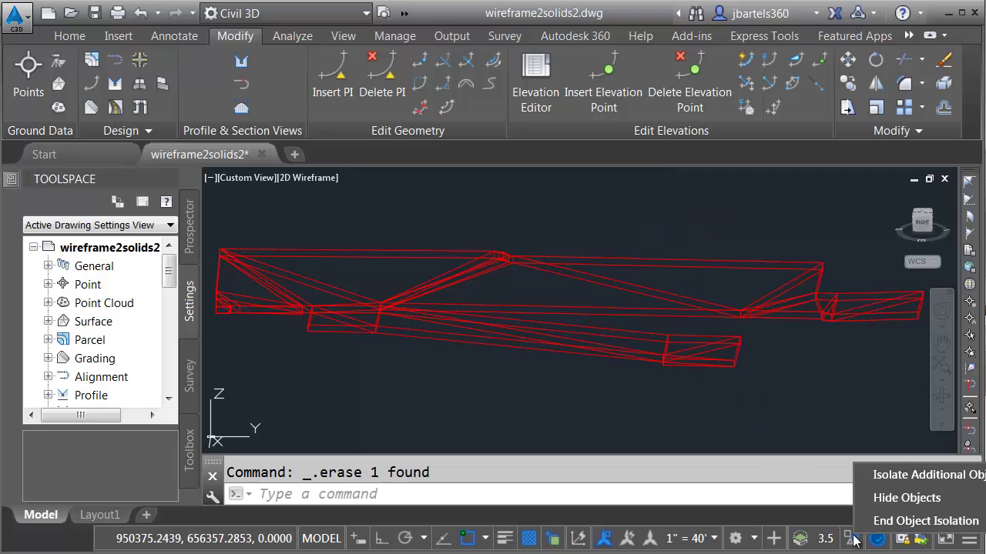
left_click(871, 522)
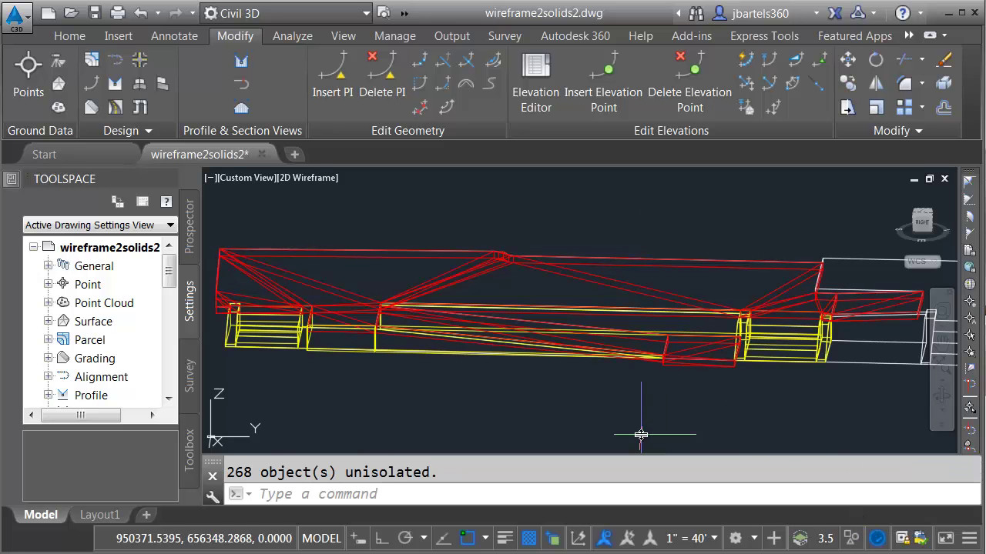
middle_click_drag(546, 408, 664, 398, "shift")
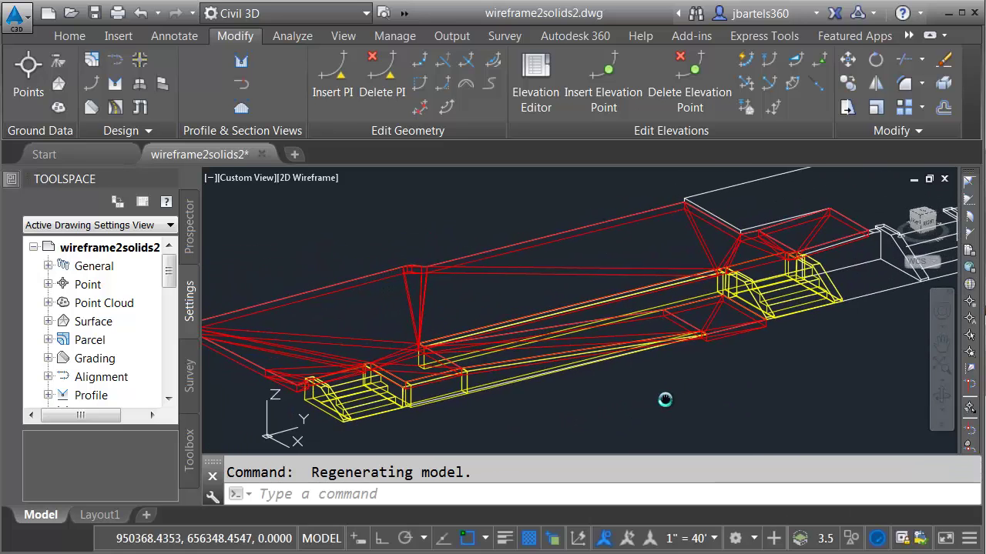
- Shade the viewport in Conceptual style and orbit to frame the red pad and ramp
left_click(313, 178)
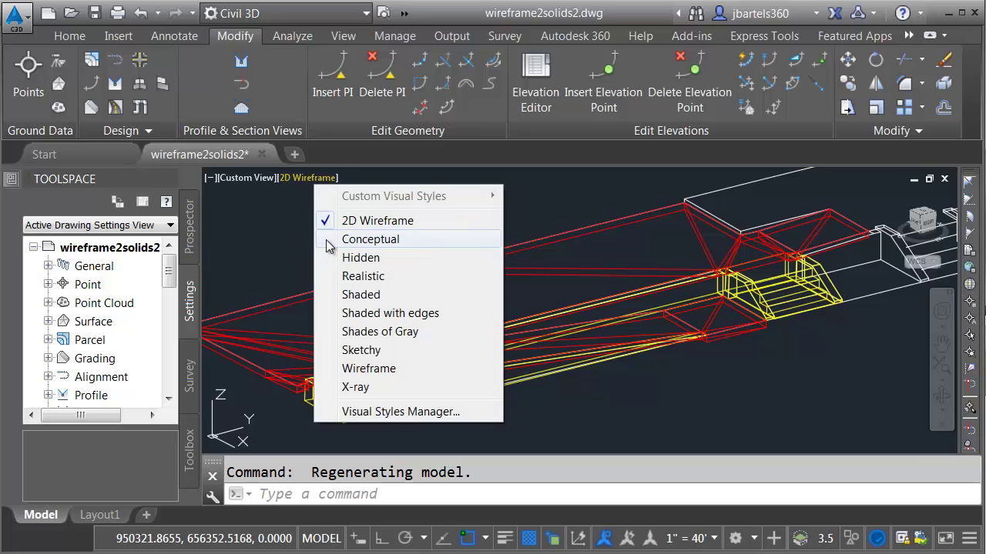
left_click(326, 240)
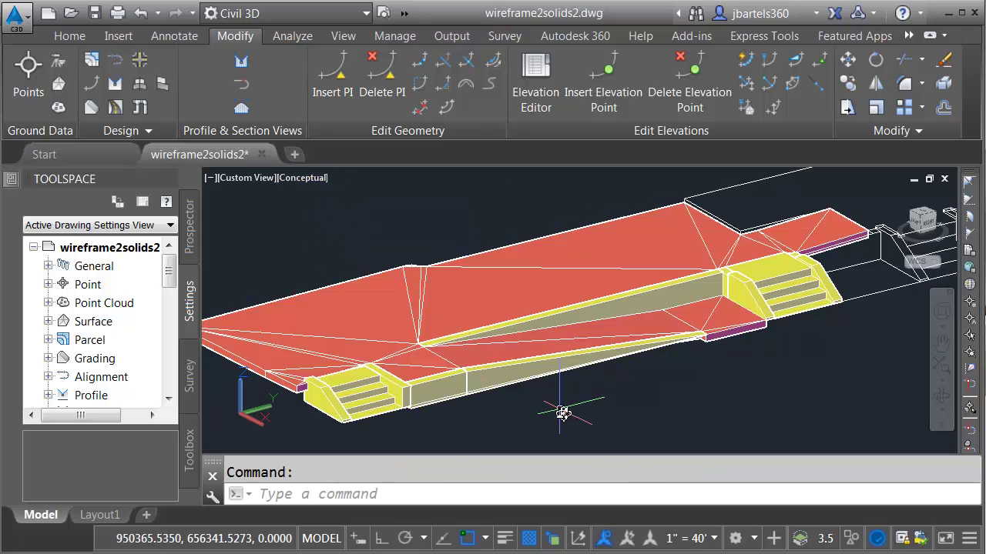
mouse_move(563, 415)
middle_mouse_down("shift")
mouse_move(550, 413)
mouse_move(596, 405)
mouse_move(561, 416)
middle_mouse_up("shift")
scroll(739, 377, "down", 2)
middle_click_drag(773, 367, 515, 401, "shift")
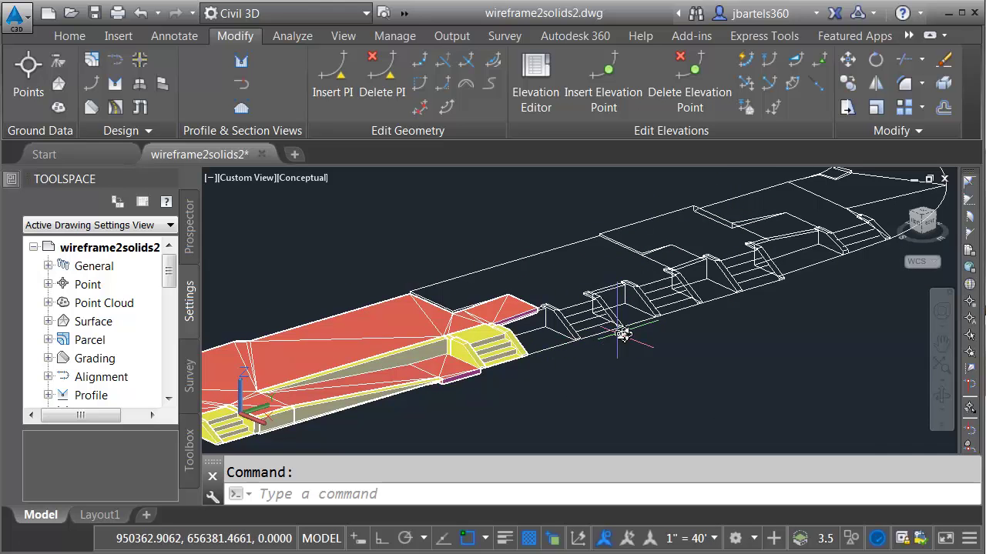
mouse_move(576, 423)
middle_mouse_down("shift")
mouse_move(638, 395)
mouse_move(556, 392)
mouse_move(567, 418)
middle_mouse_up("shift")
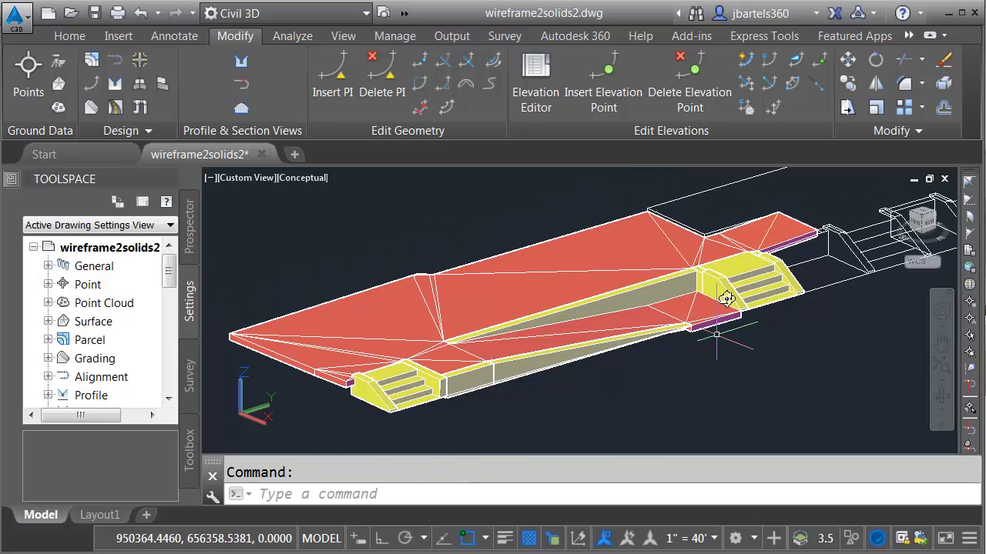